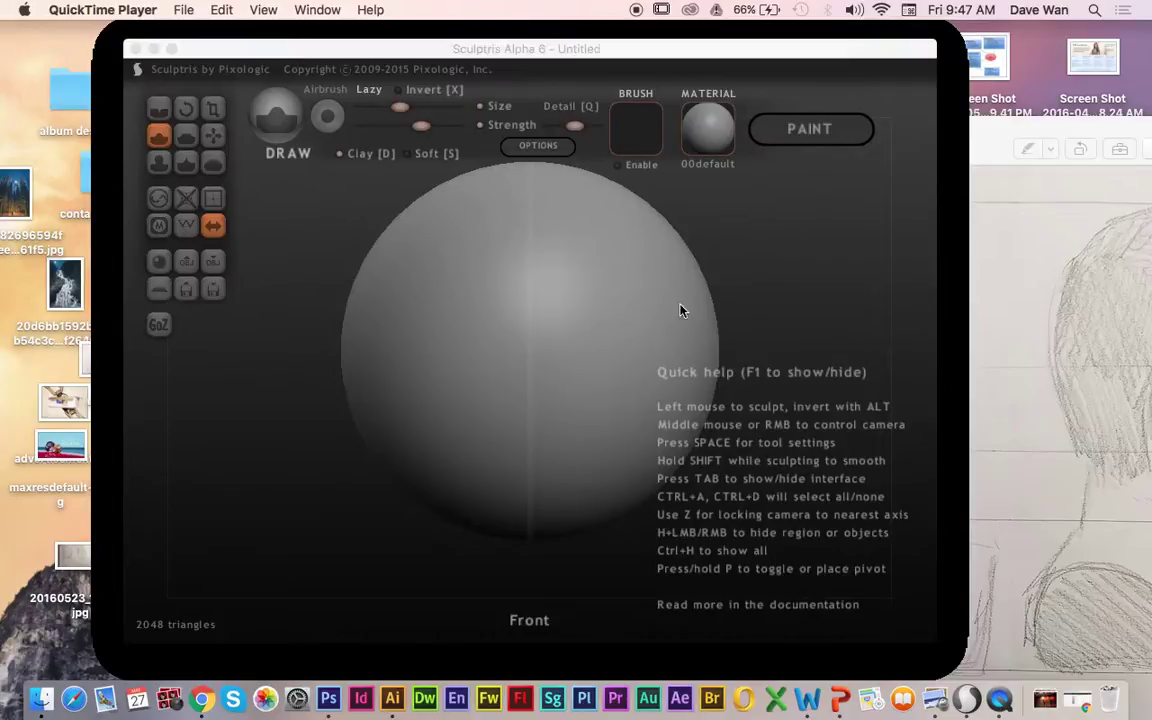
Examine the untouched sphere from the front at closer and farther zoom levels
scroll(602, 360, "up", 5)
scroll(602, 360, "down", 6)
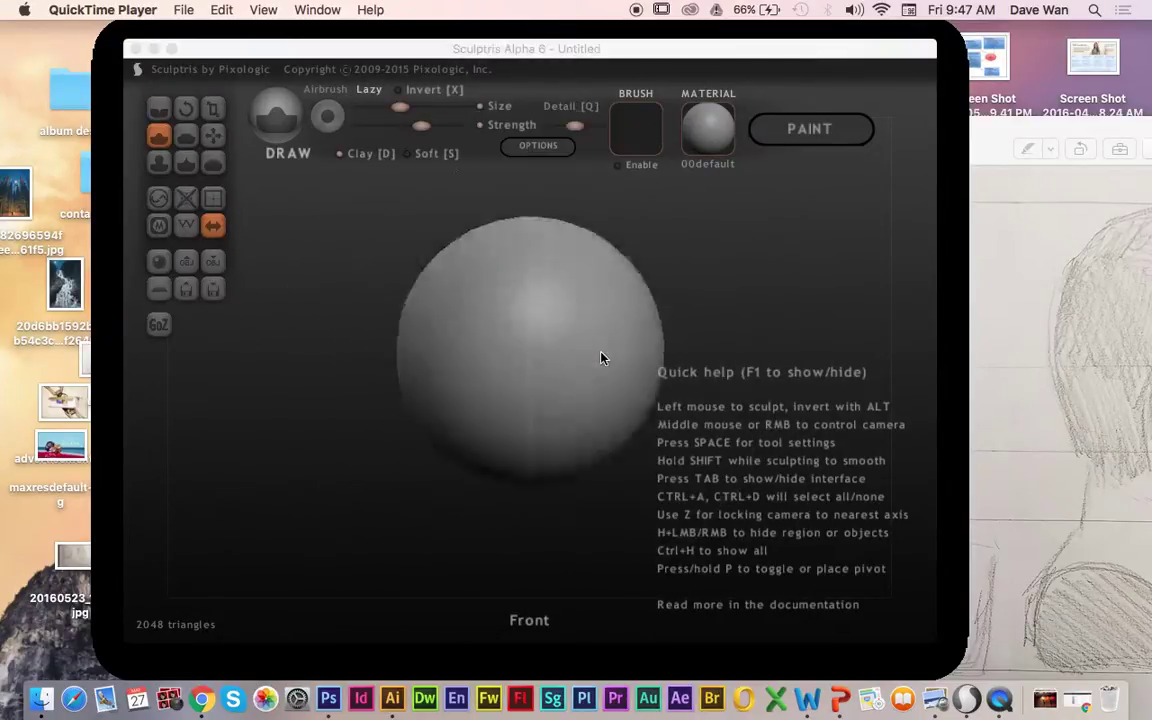
scroll(602, 360, "up", 4)
scroll(602, 358, "down", 4)
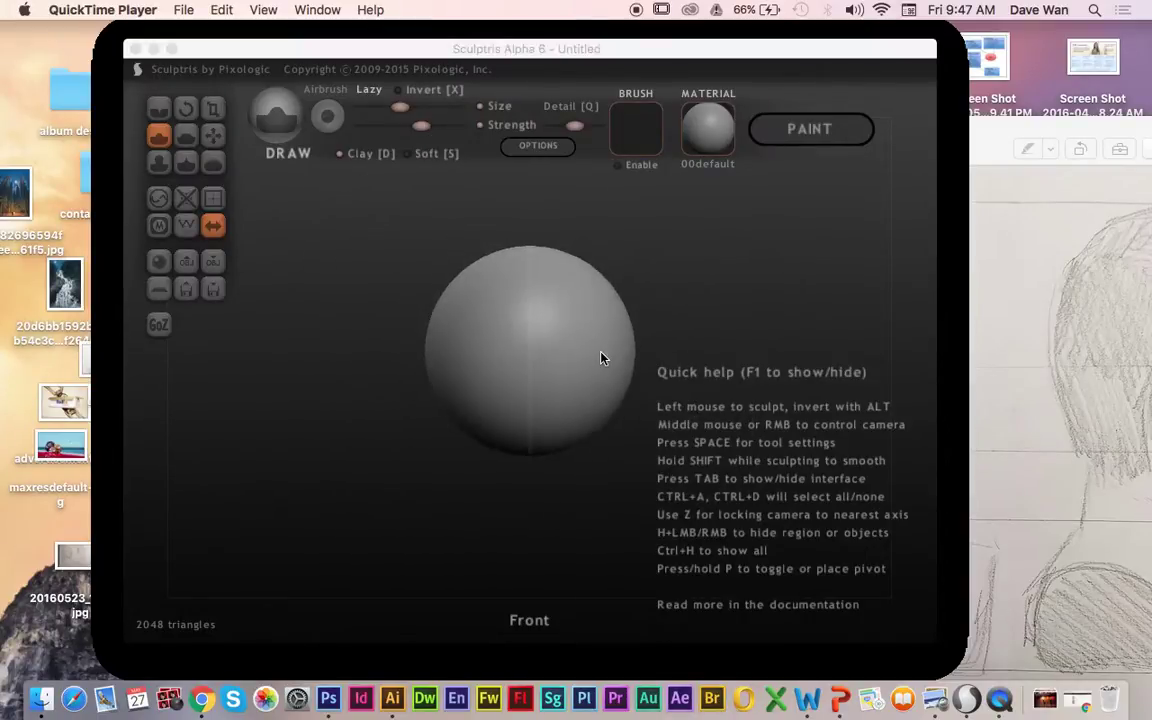
scroll(602, 358, "up", 2)
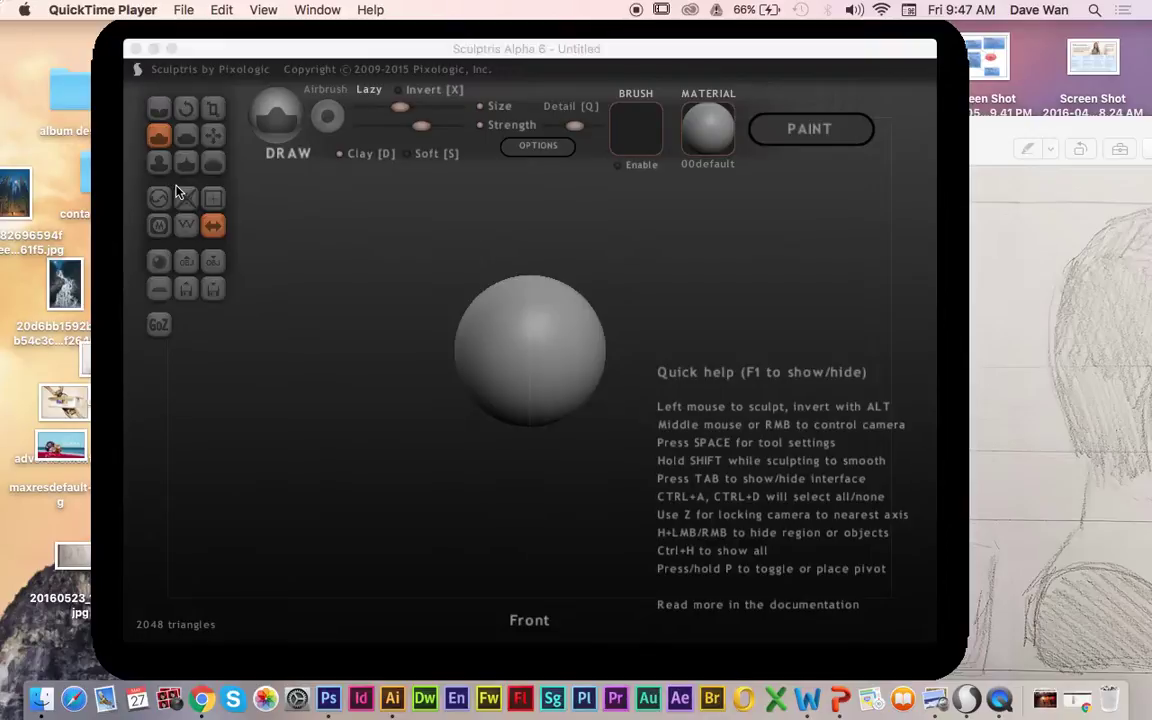
scroll(210, 200, "up", 6)
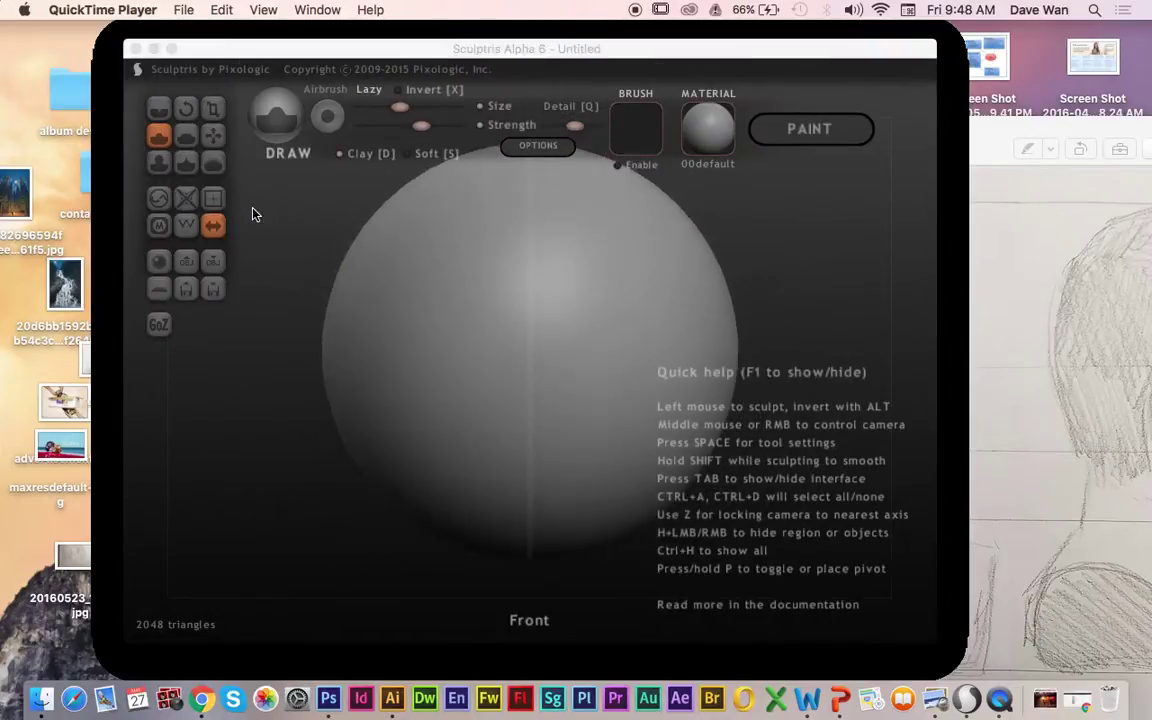
scroll(252, 214, "down", 2)
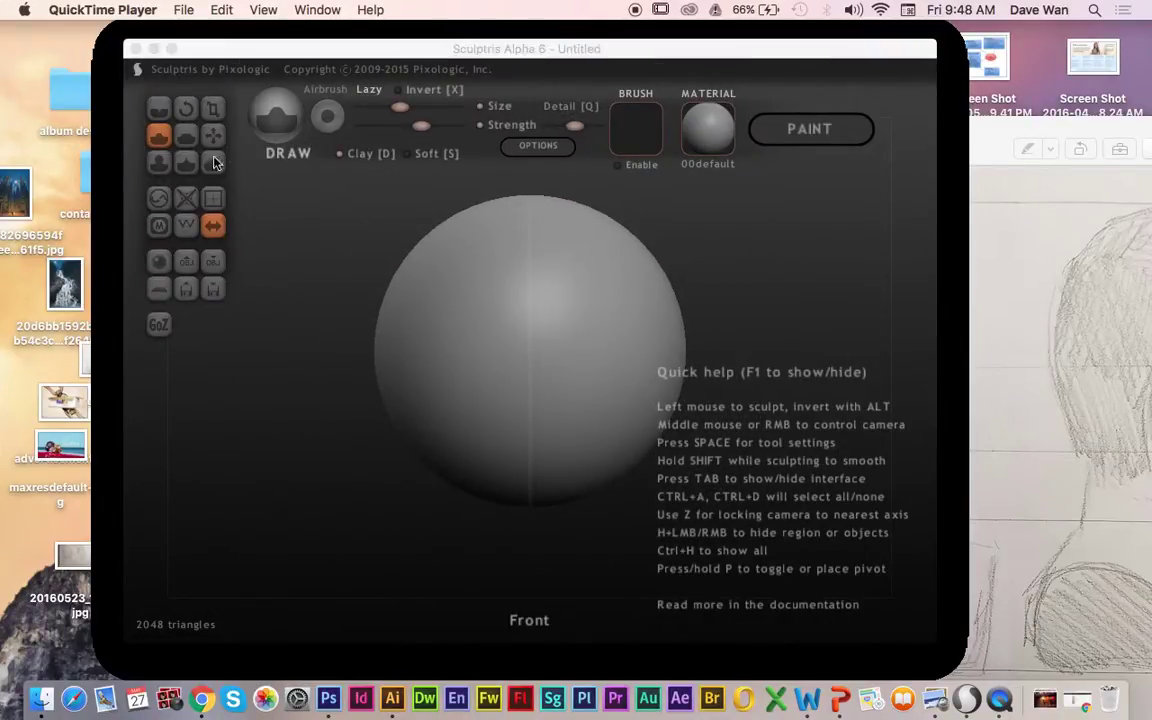
Sculpt mirrored raised eye bulges, a wide mouth ridge and small brow bumps on the sphere with the Draw brush
left_click(175, 173)
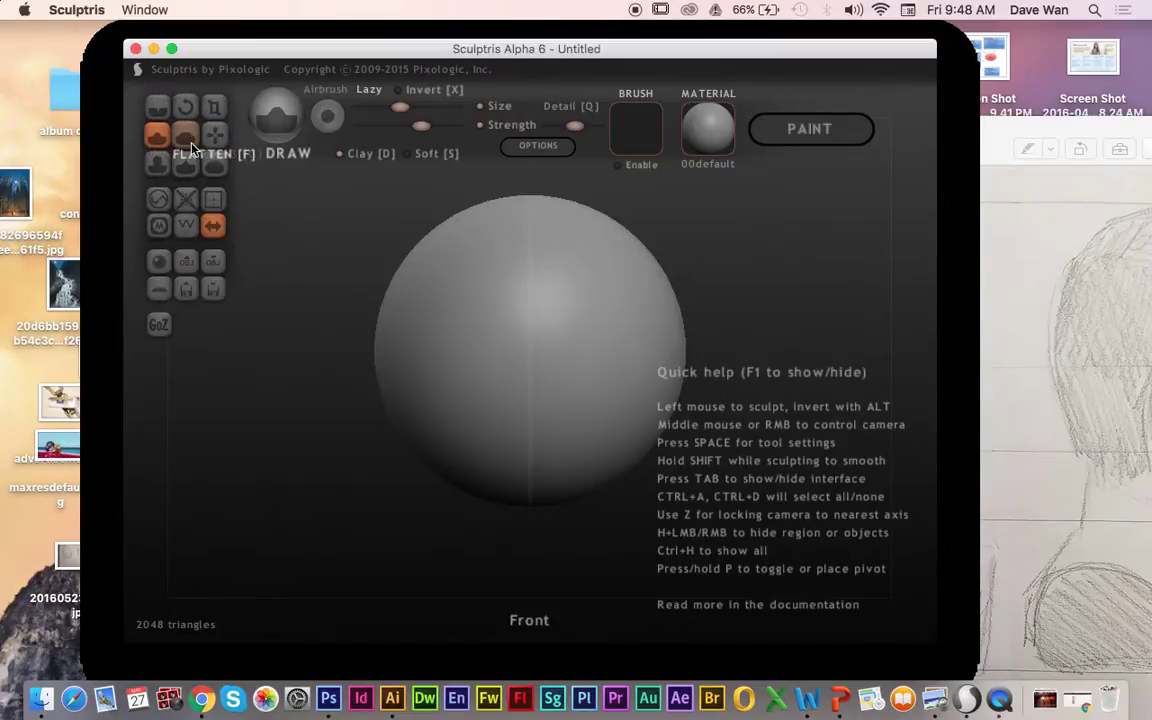
left_click(157, 135)
mouse_move(489, 316)
left_mouse_down()
mouse_move(405, 318)
mouse_move(478, 301)
mouse_move(463, 298)
left_mouse_up()
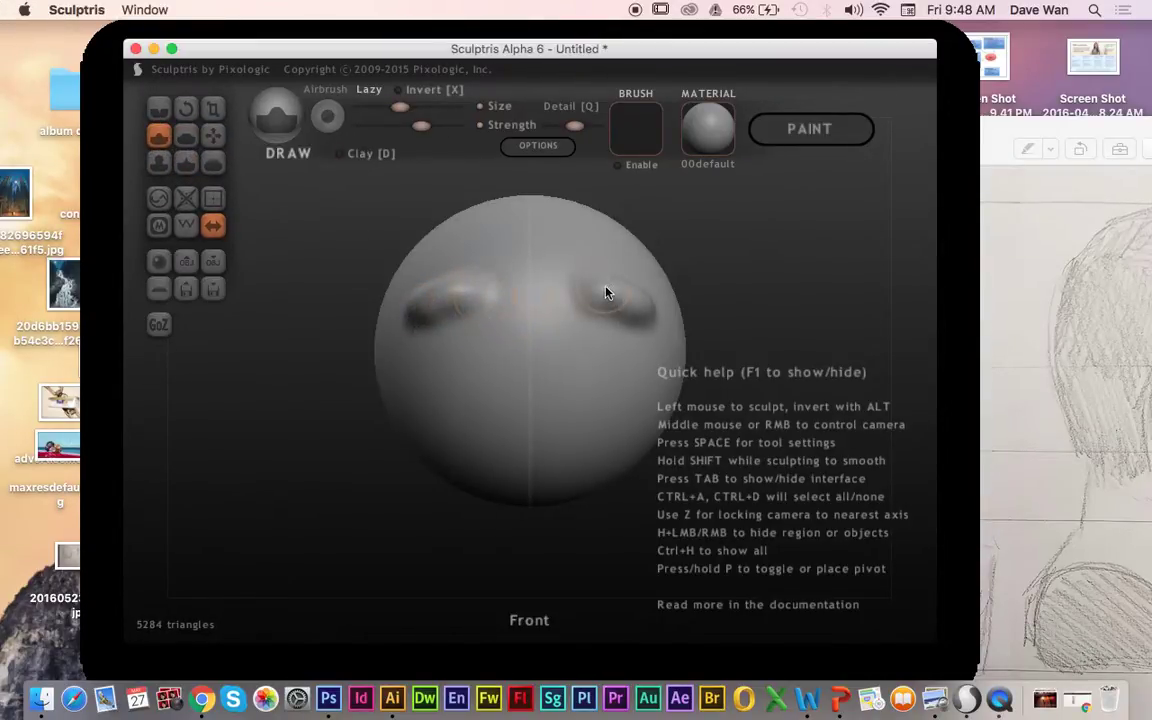
mouse_move(450, 386)
left_mouse_down()
mouse_move(560, 375)
mouse_move(420, 393)
left_mouse_up()
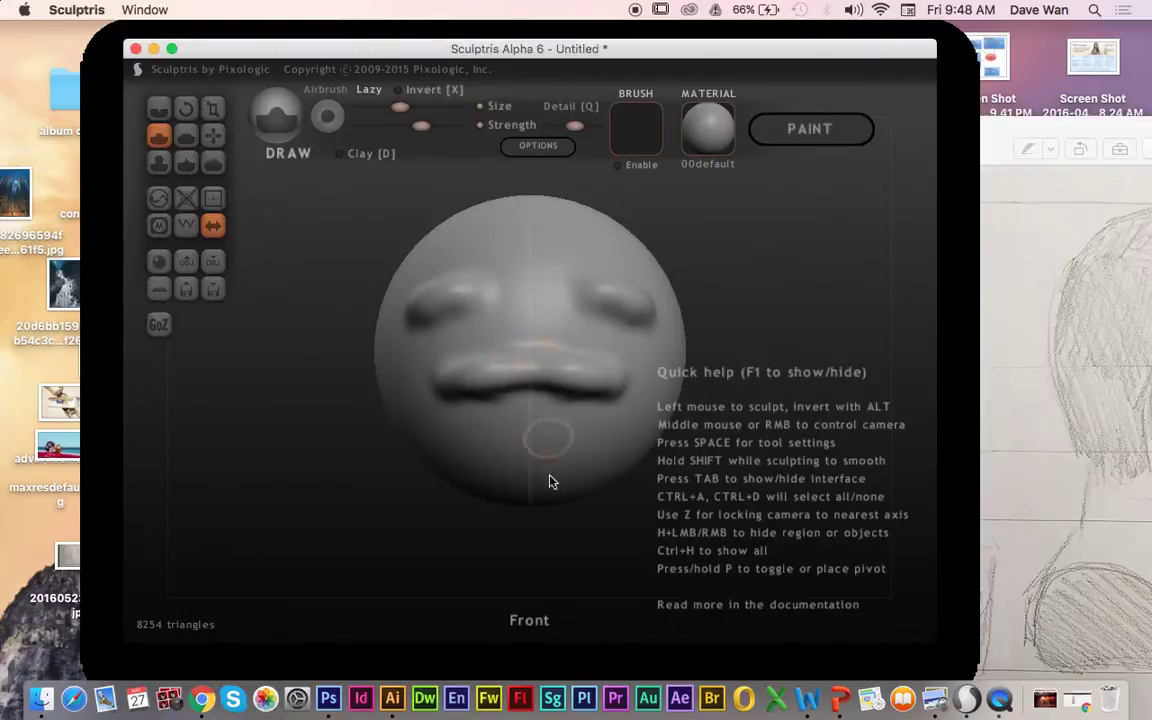
mouse_move(472, 290)
left_mouse_down()
mouse_move(450, 265)
mouse_move(458, 275)
mouse_move(467, 258)
left_mouse_up()
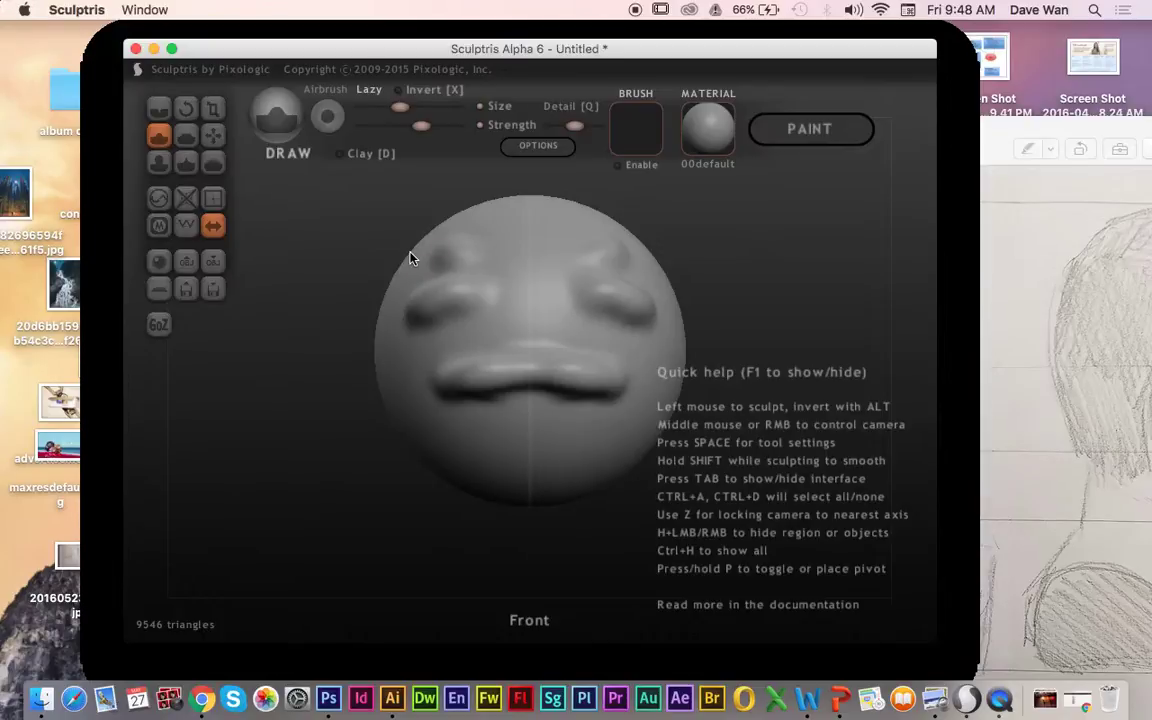
Turn symmetry off and sculpt uneven raised strokes across the middle of the face
left_click(219, 231)
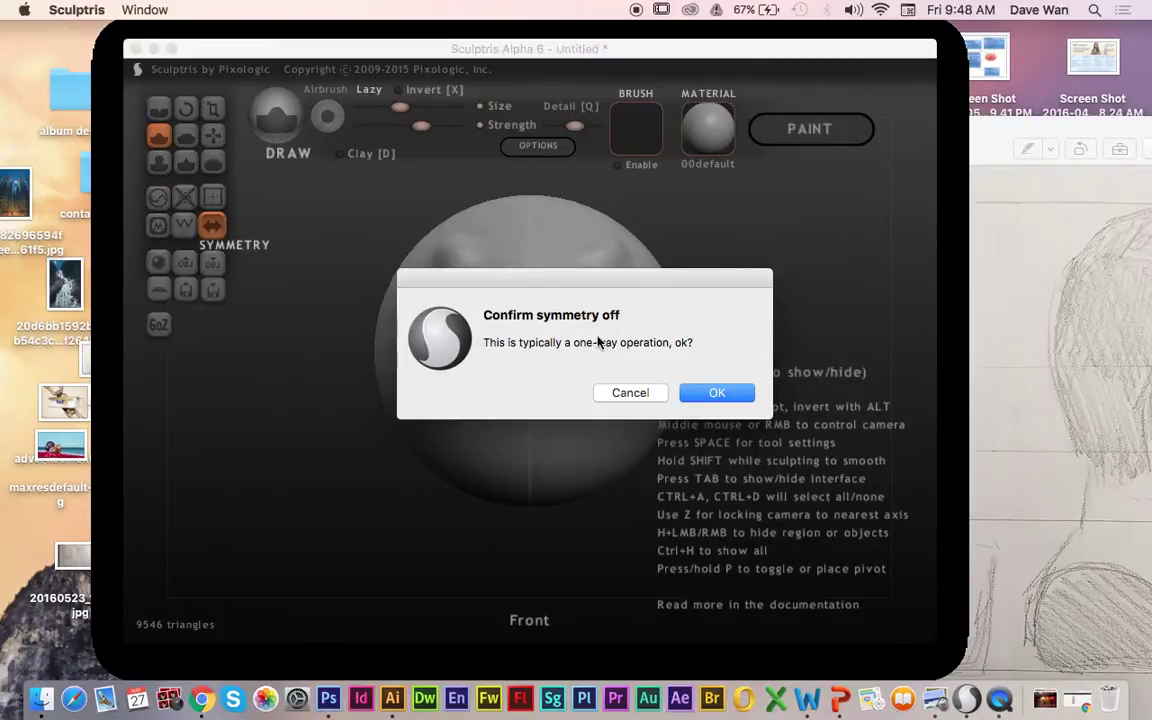
left_click(717, 393)
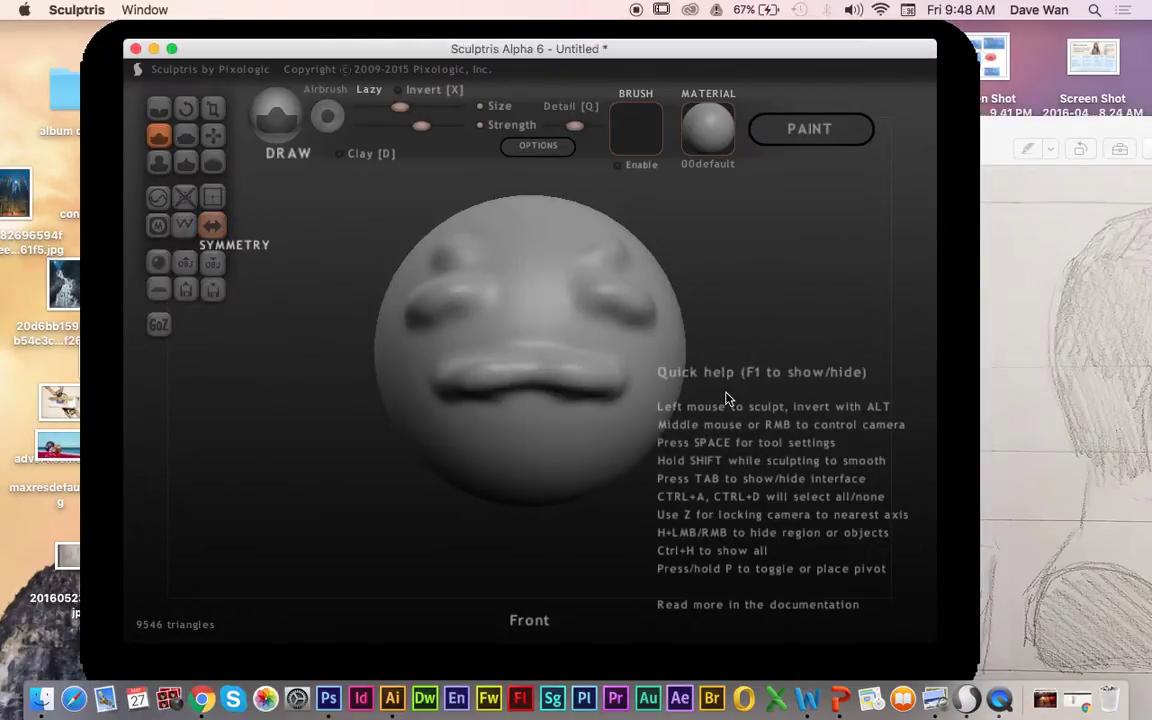
mouse_move(390, 350)
left_mouse_down()
mouse_move(399, 386)
mouse_move(540, 354)
left_mouse_up()
mouse_move(355, 391)
left_mouse_down()
mouse_move(600, 368)
mouse_move(670, 349)
left_mouse_up()
left_click_drag(580, 298, 463, 288)
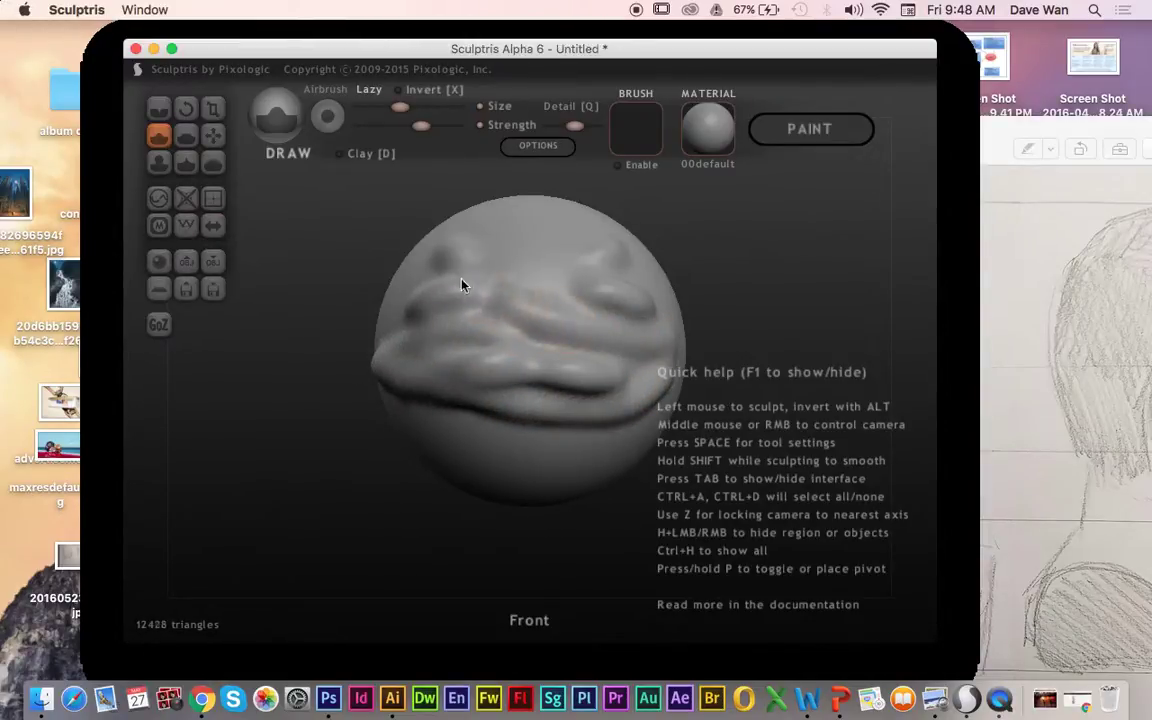
Turn symmetry back on, accepting the loss of asymmetric details, then undo that change together with the latest asymmetric strokes
left_click(221, 231)
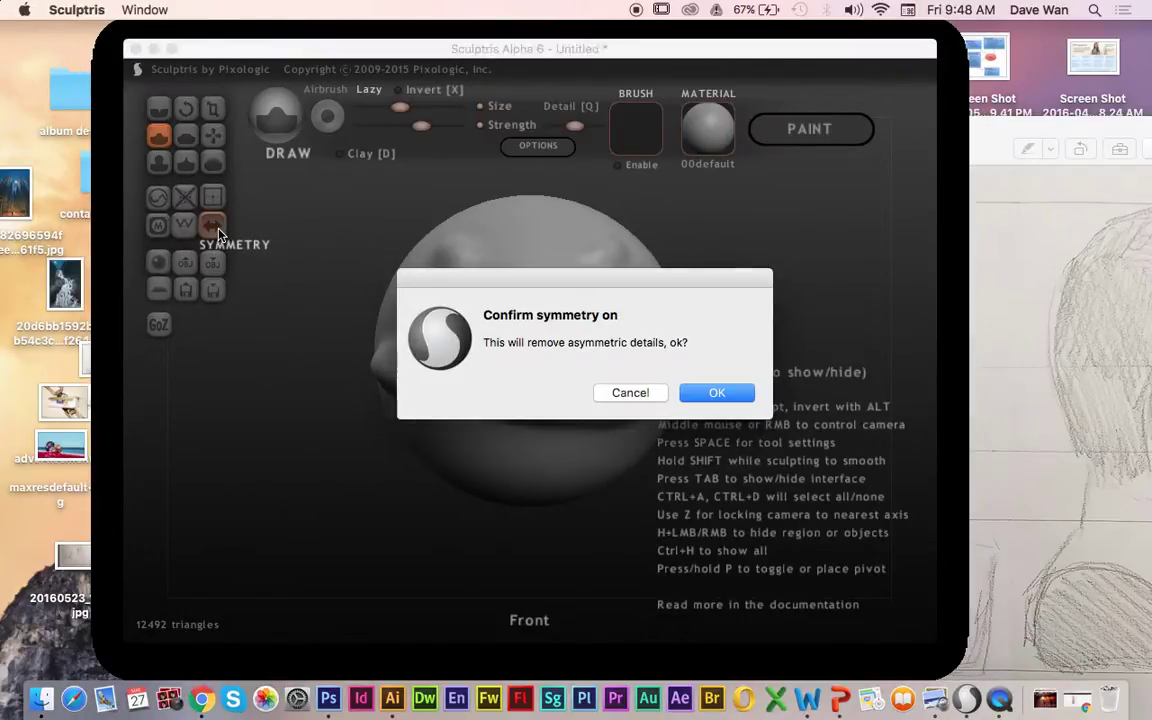
left_click(716, 393)
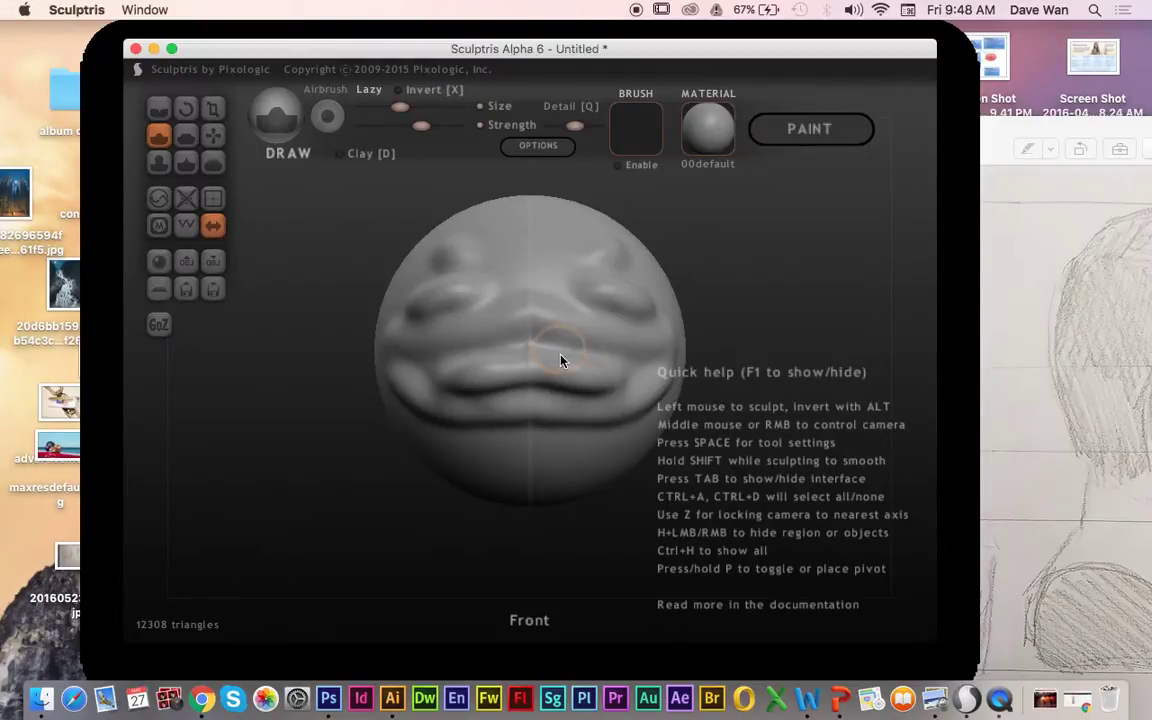
key("ctrl+z")
key("ctrl+z")
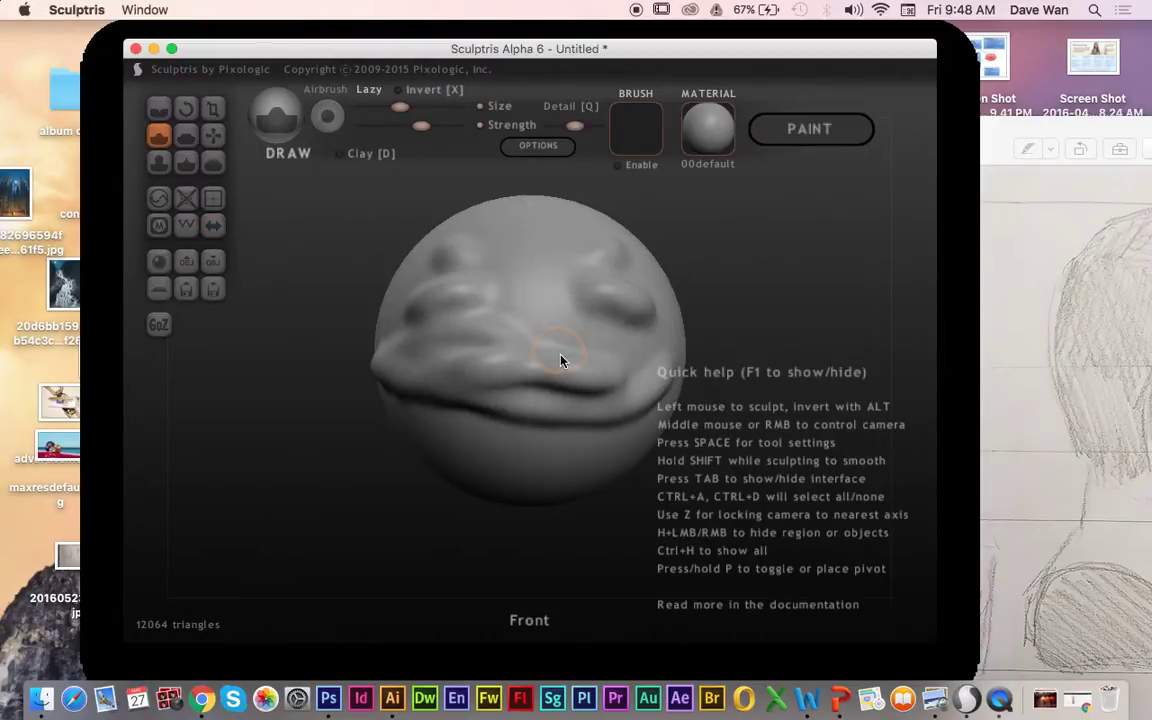
key("ctrl+z")
Sculpt rough ridges on only one cheek beside the mouth, then turn symmetry back on to remove the asymmetric detail
mouse_move(395, 360)
left_mouse_down()
mouse_move(452, 430)
mouse_move(361, 360)
mouse_move(493, 367)
mouse_move(399, 410)
mouse_move(471, 434)
mouse_move(425, 375)
left_mouse_up()
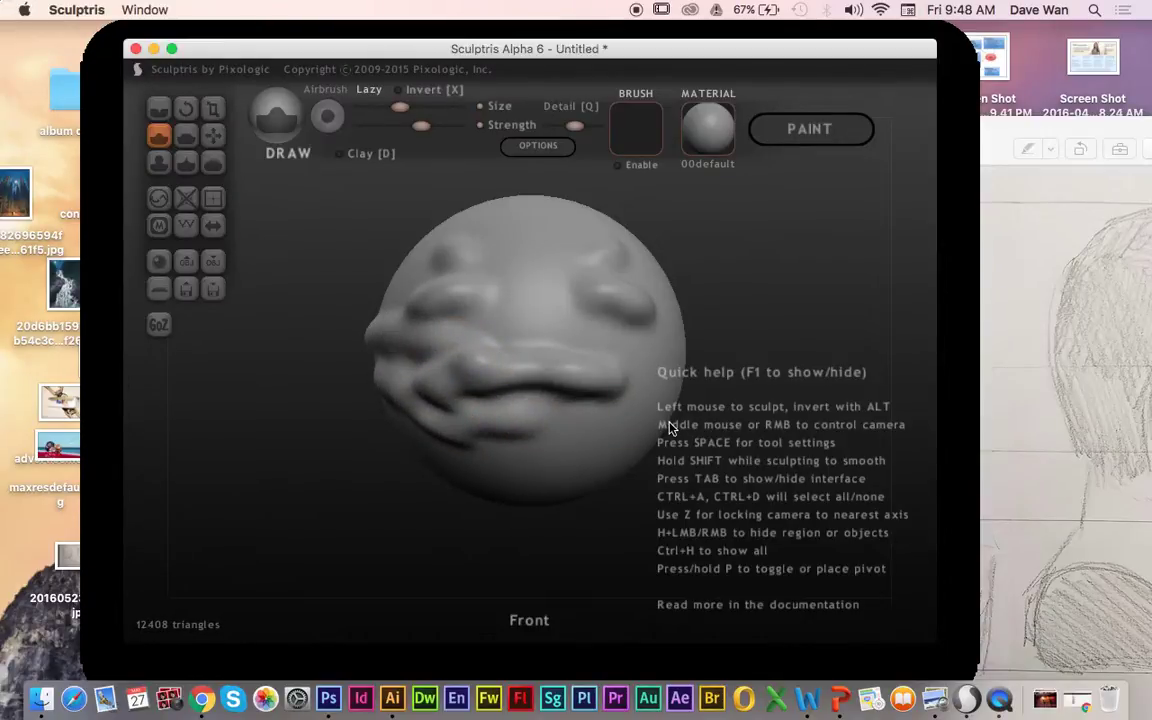
left_click(212, 226)
left_click(717, 392)
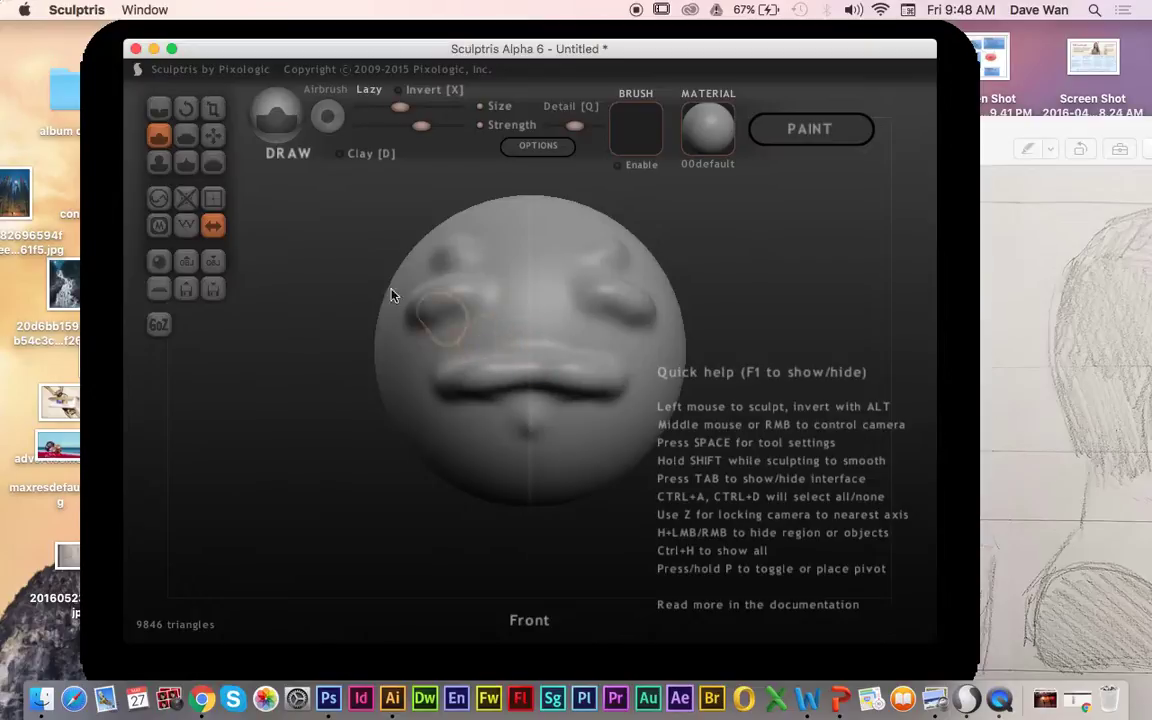
Cancel a request to turn symmetry off and sculpt mirrored ridges from the forehead down to the mouth corners
left_click(212, 226)
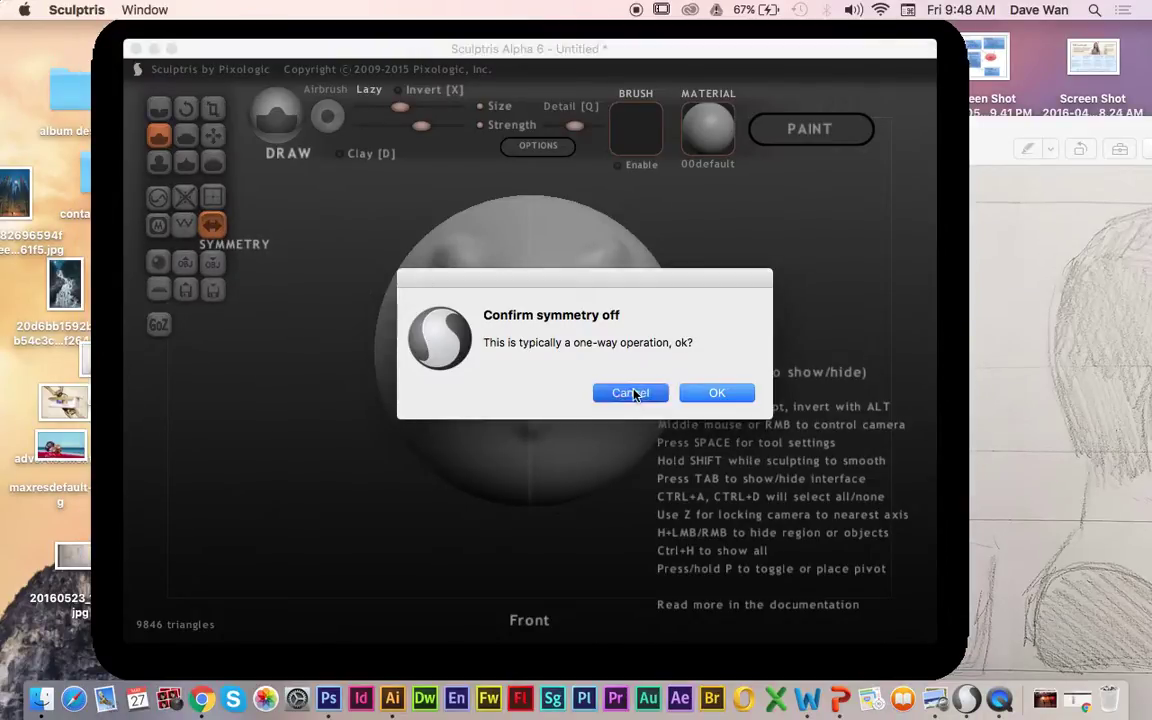
left_click(625, 392)
mouse_move(528, 240)
left_mouse_down()
mouse_move(418, 408)
mouse_move(374, 431)
mouse_move(390, 403)
left_mouse_up()
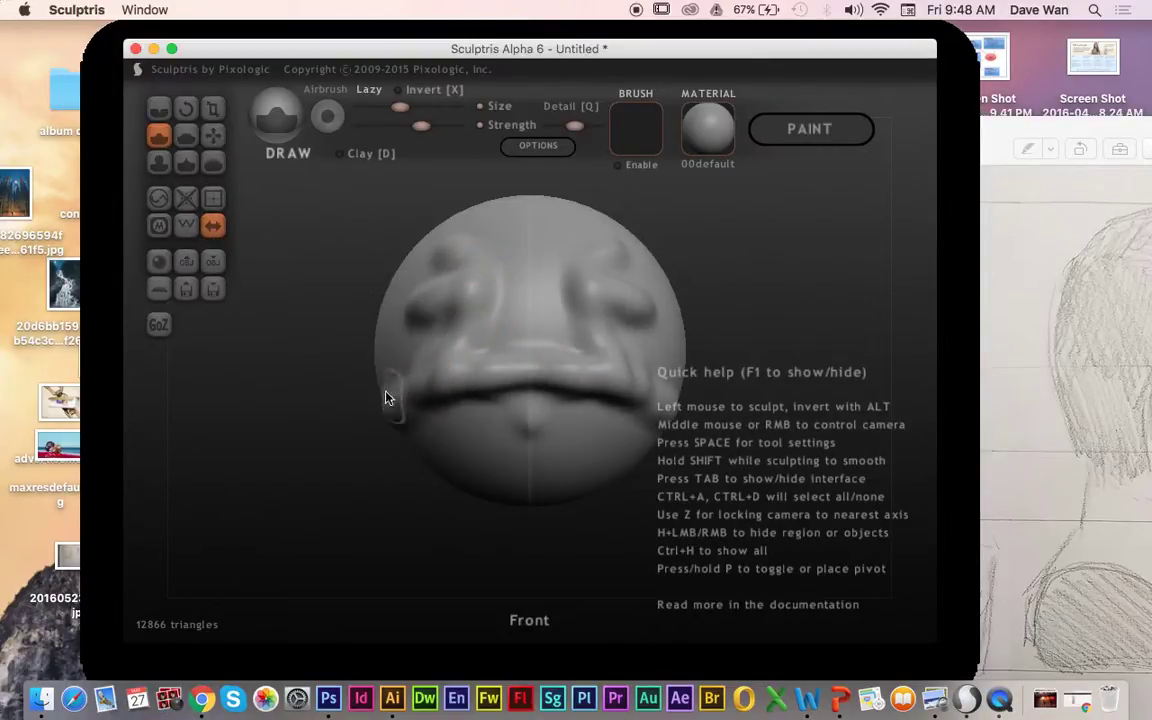
Turn symmetry off and sculpt winding asymmetric ridges over the forehead and nose area
left_click(212, 226)
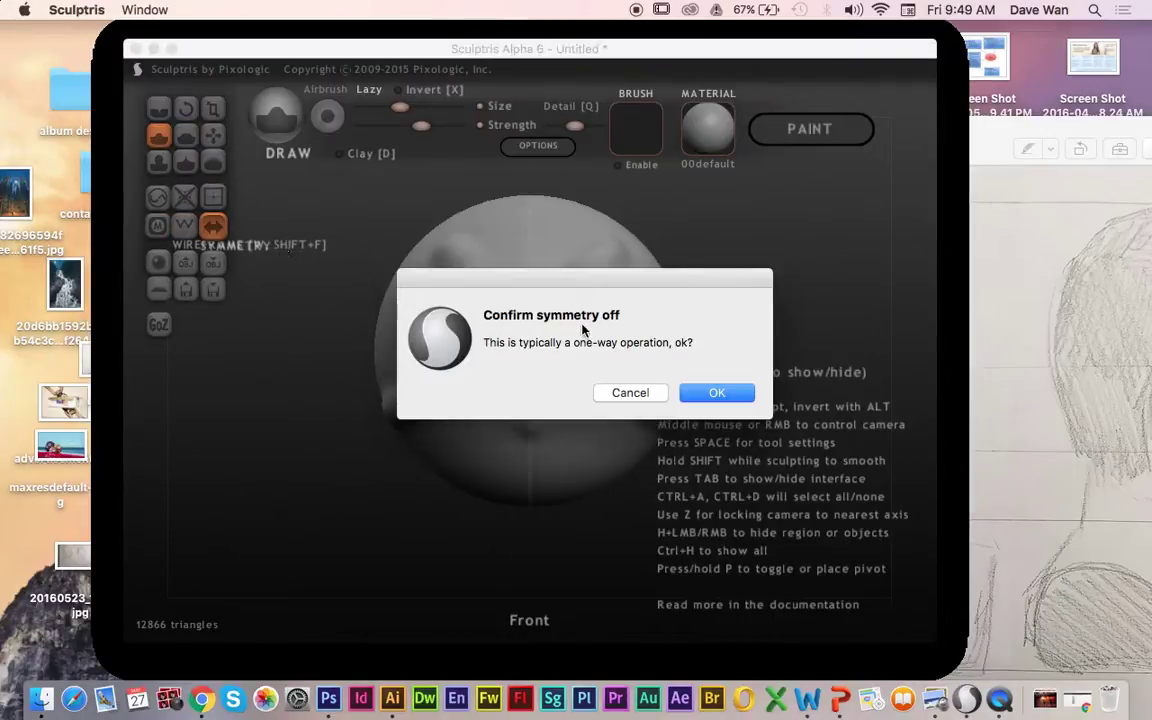
left_click(733, 398)
mouse_move(509, 249)
left_mouse_down()
mouse_move(535, 257)
mouse_move(464, 338)
mouse_move(419, 360)
left_mouse_up()
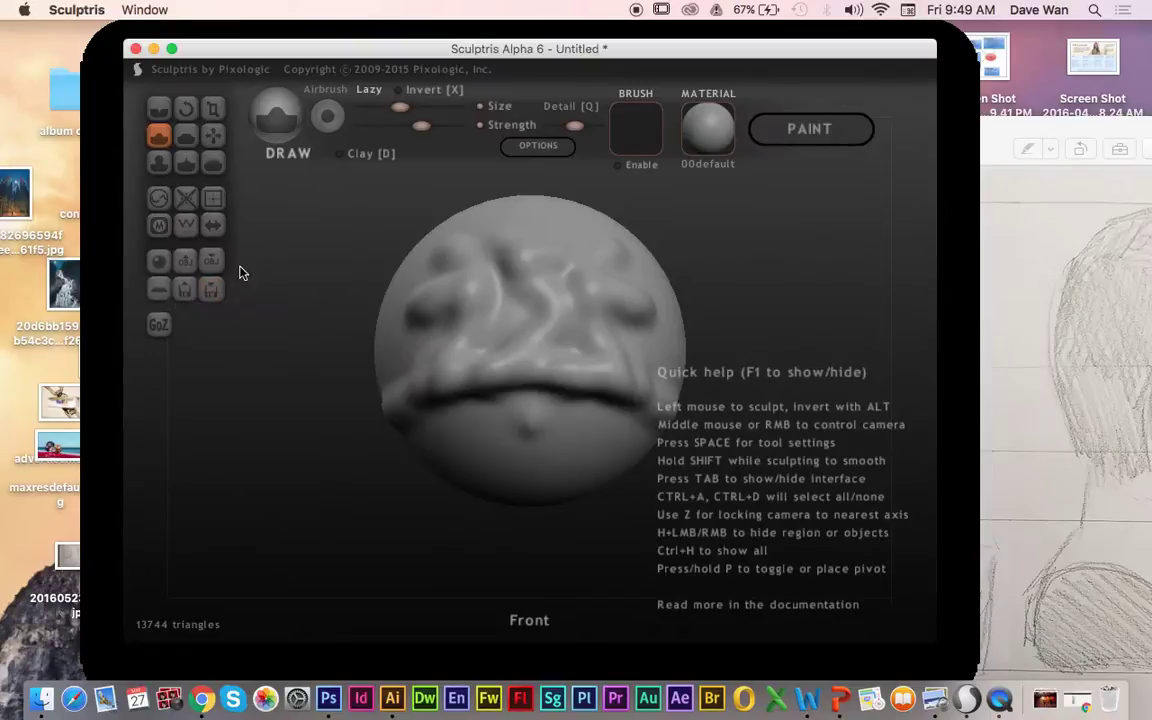
Turn symmetry back on for the sculpted face, then request turning it off and dismiss the confirmation
left_click(208, 232)
left_click(718, 392)
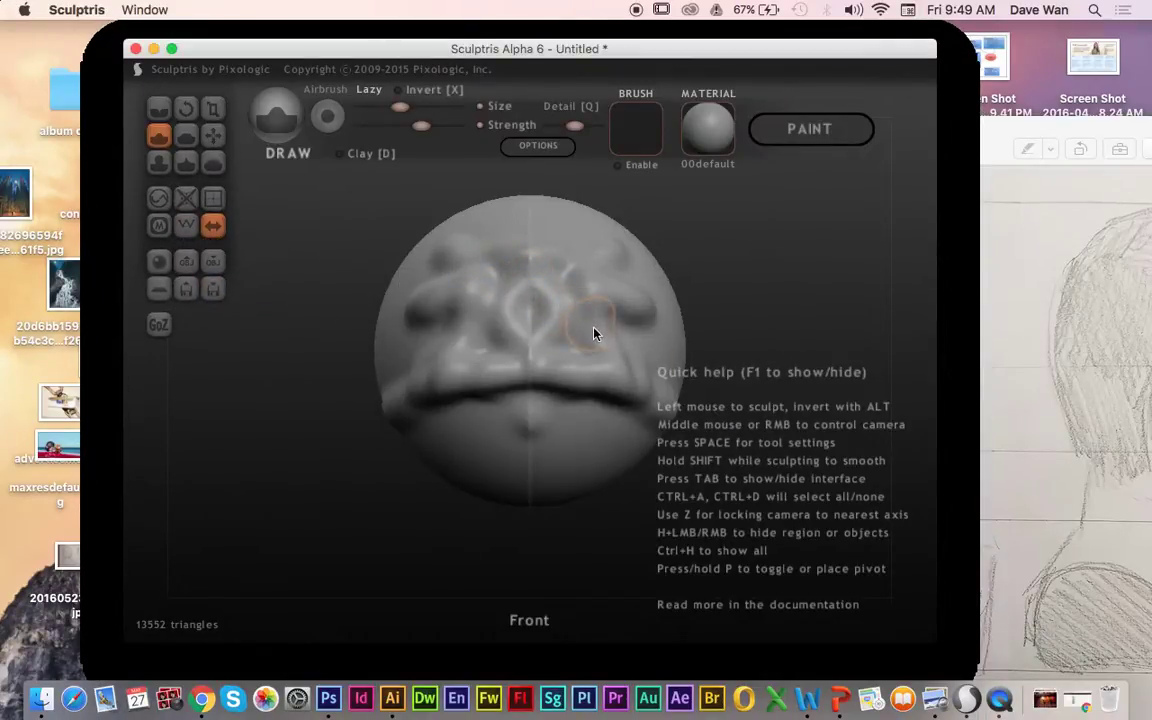
left_click(214, 227)
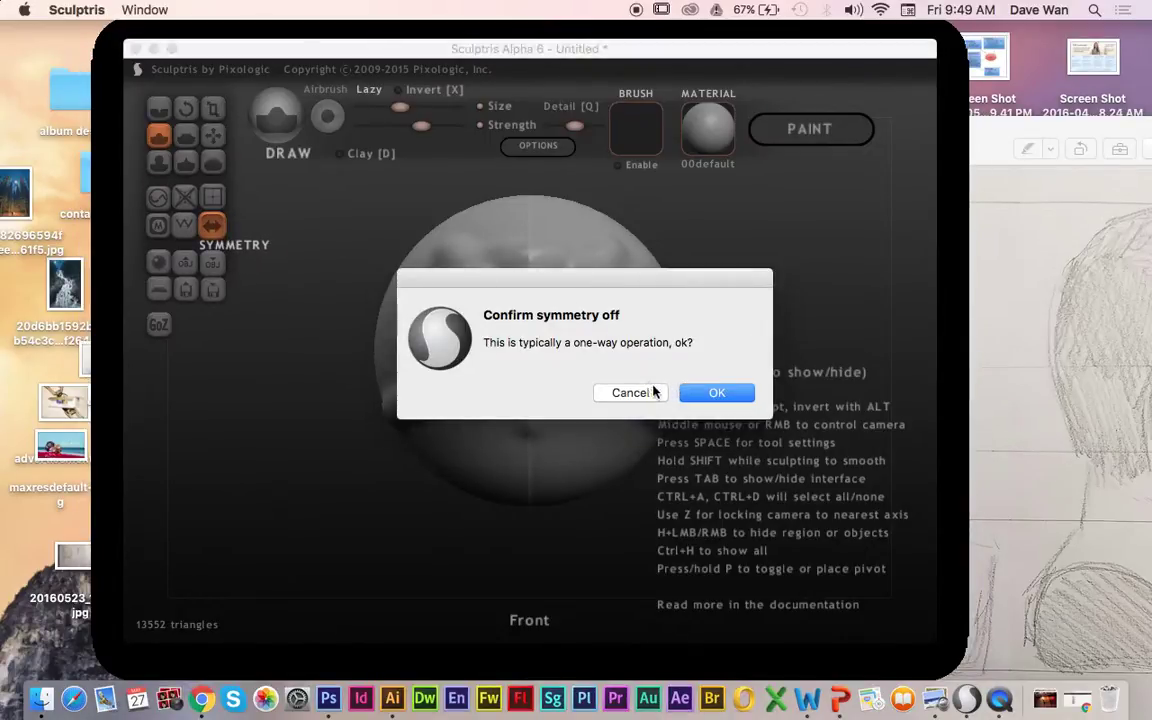
left_click(717, 393)
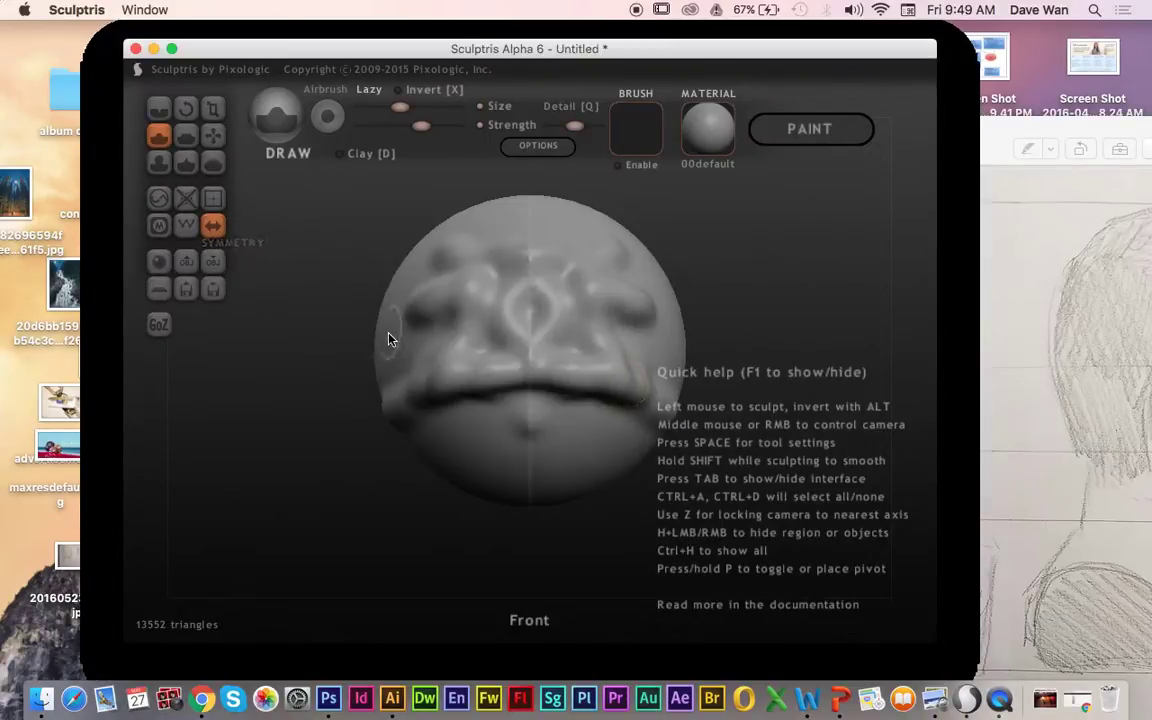
Create a new sphere as a new scene, discarding the sculpted changes
left_click(161, 260)
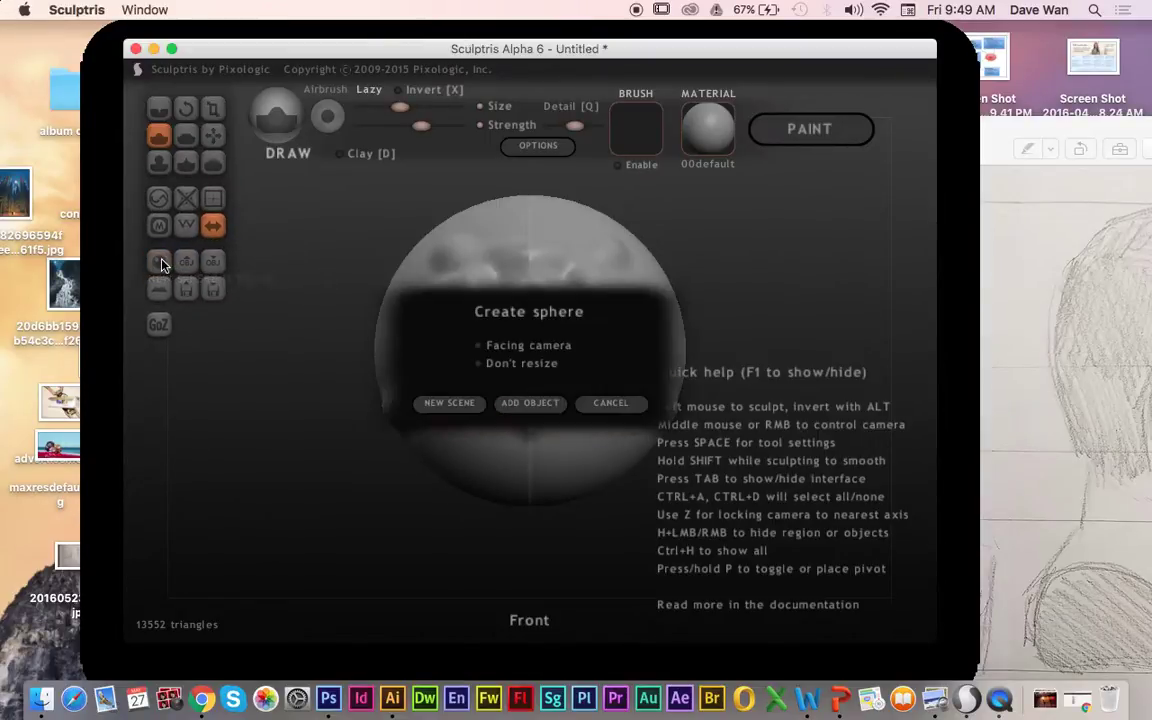
left_click(450, 404)
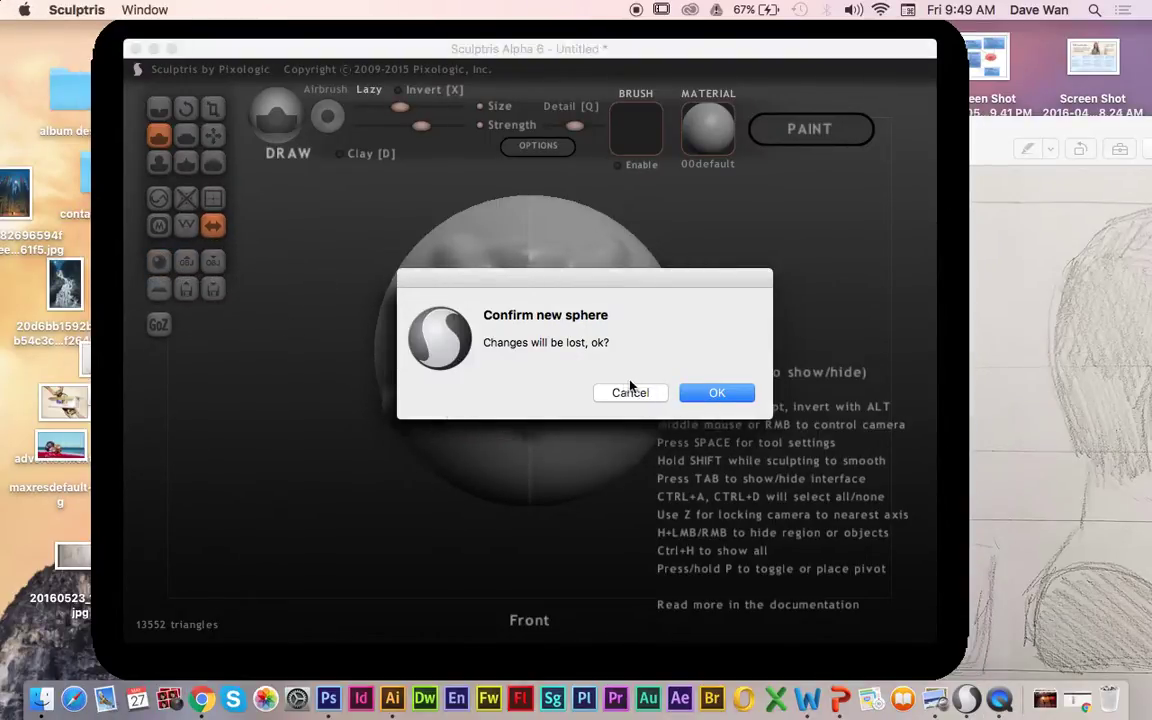
left_click(712, 393)
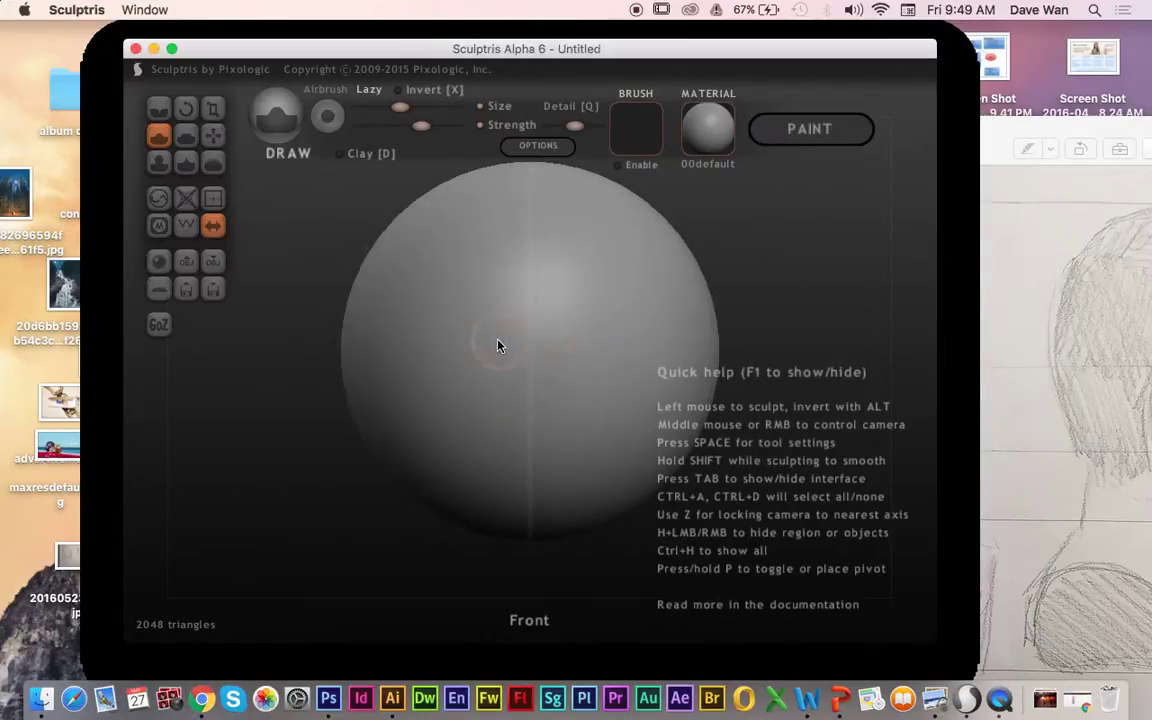
Switch the new sphere to Paint mode, building the mapping at a resolution of 1024
scroll(478, 306, "down", 4)
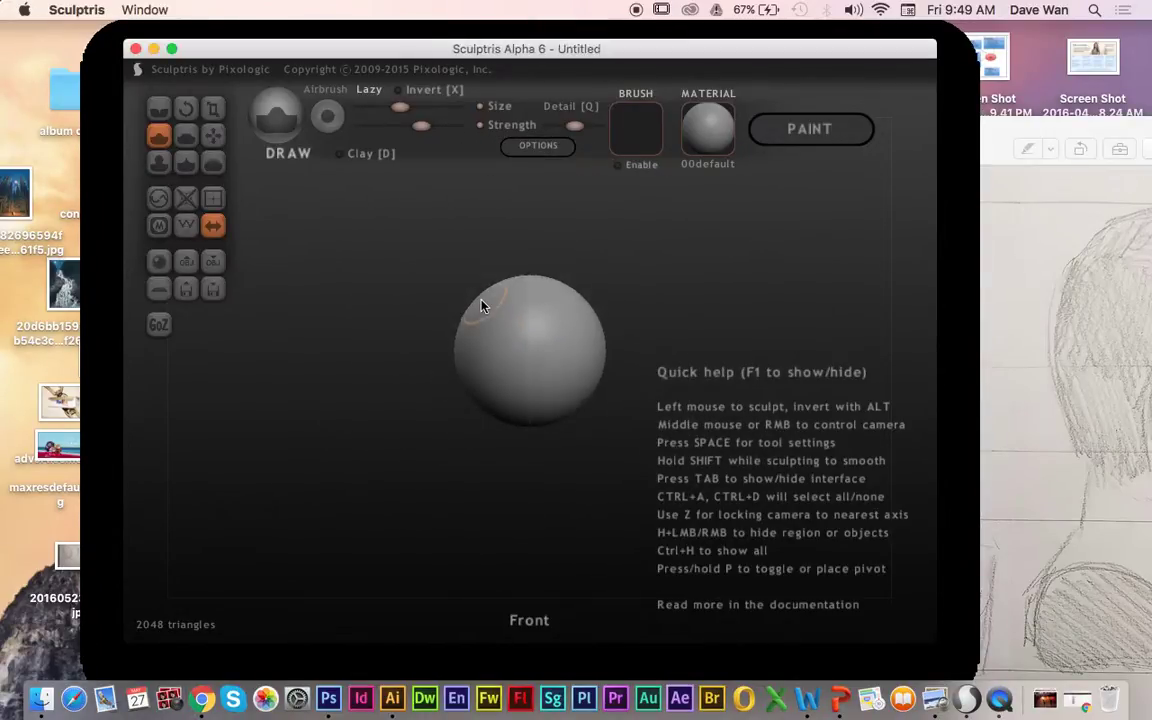
scroll(481, 306, "up", 2)
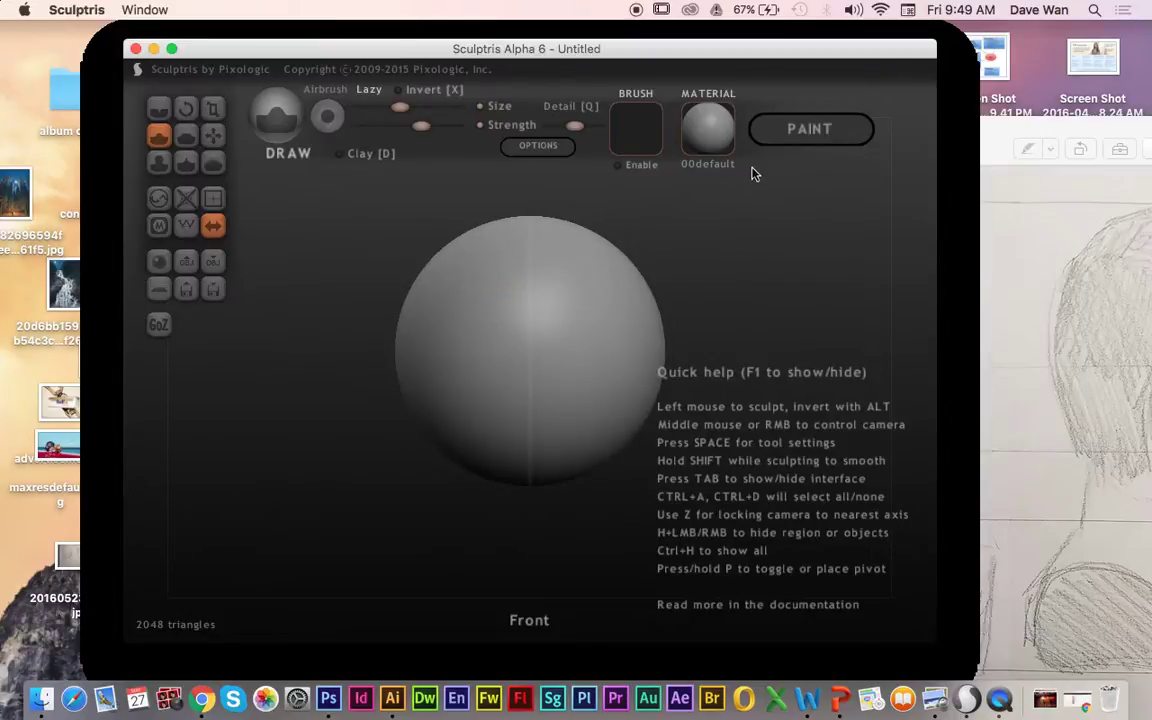
left_click(789, 139)
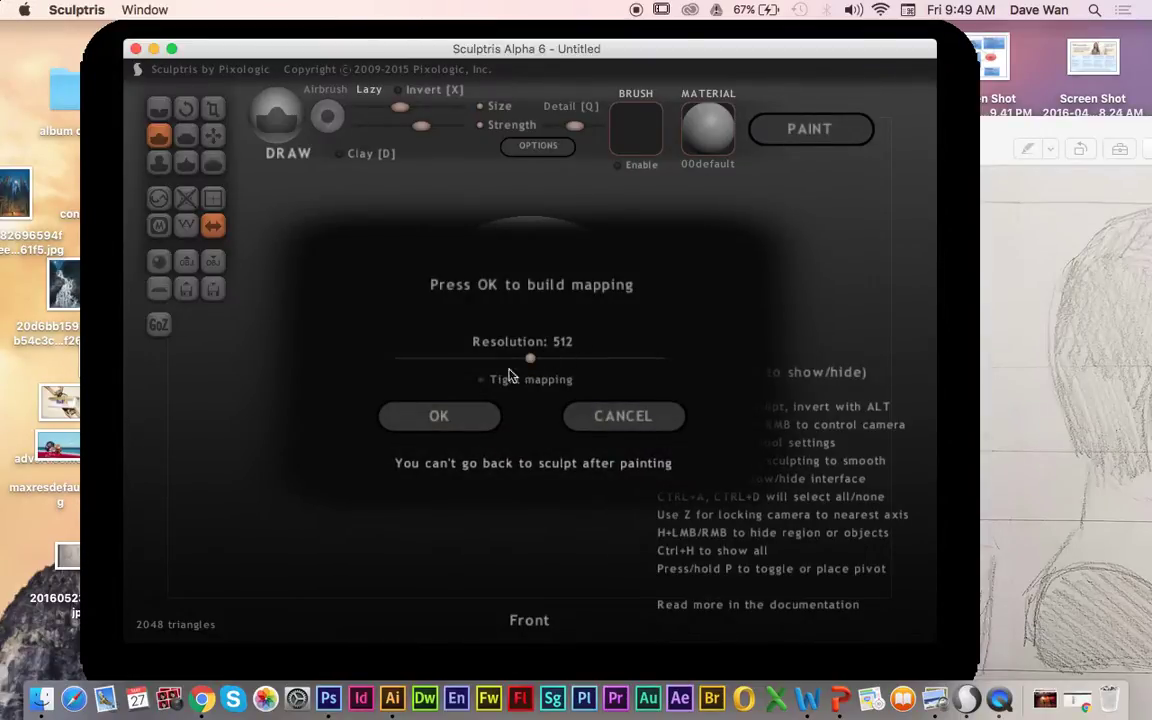
left_click_drag(530, 360, 555, 377)
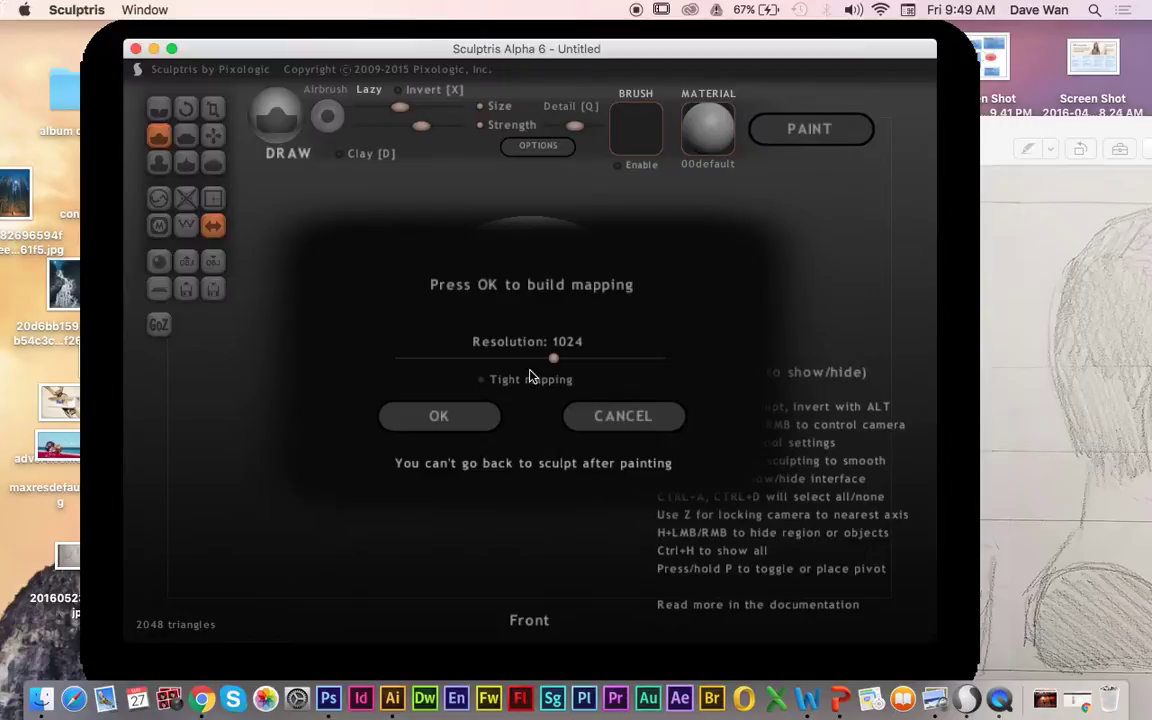
left_click(463, 418)
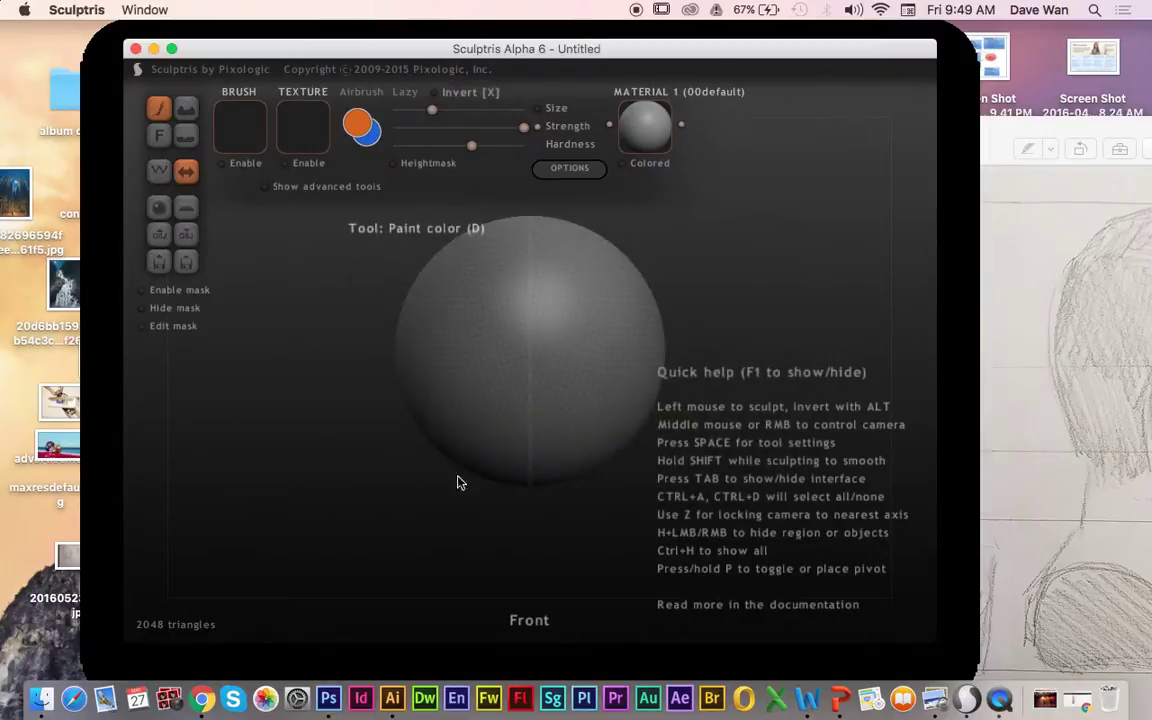
Paint a mirrored orange patch across the front of the sphere, then open the sphere creation options and cancel them
mouse_move(424, 347)
left_mouse_down()
mouse_move(630, 355)
mouse_move(447, 342)
mouse_move(524, 303)
mouse_move(577, 366)
left_mouse_up()
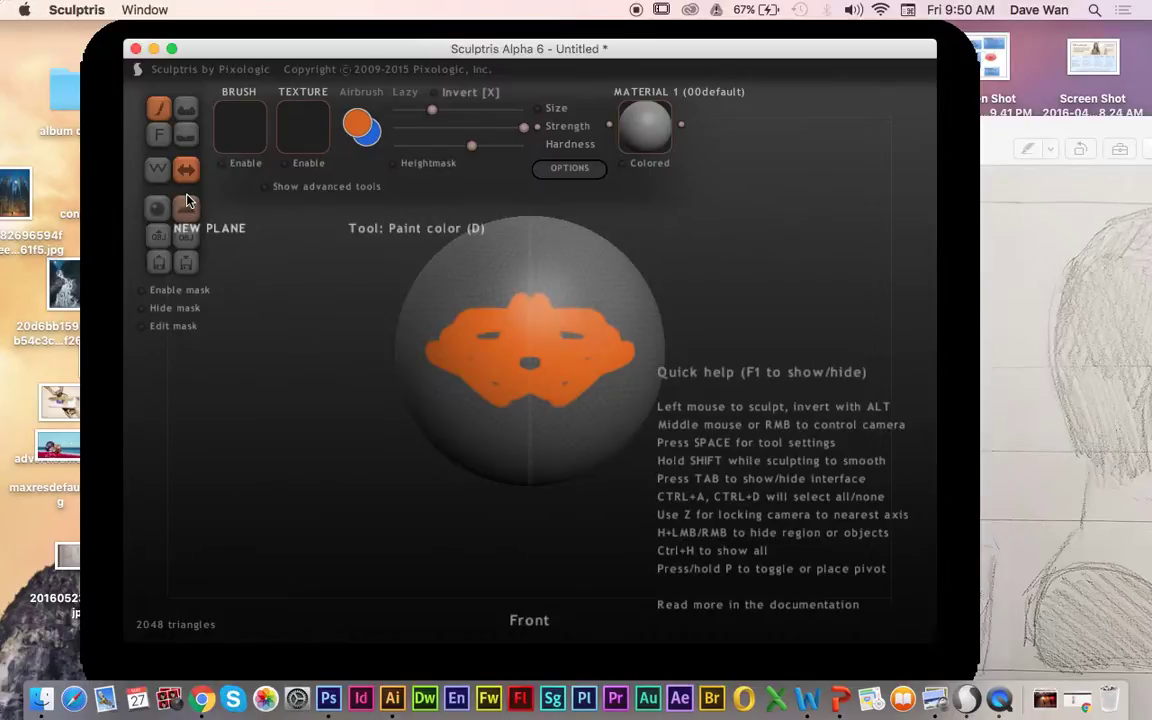
left_click(157, 207)
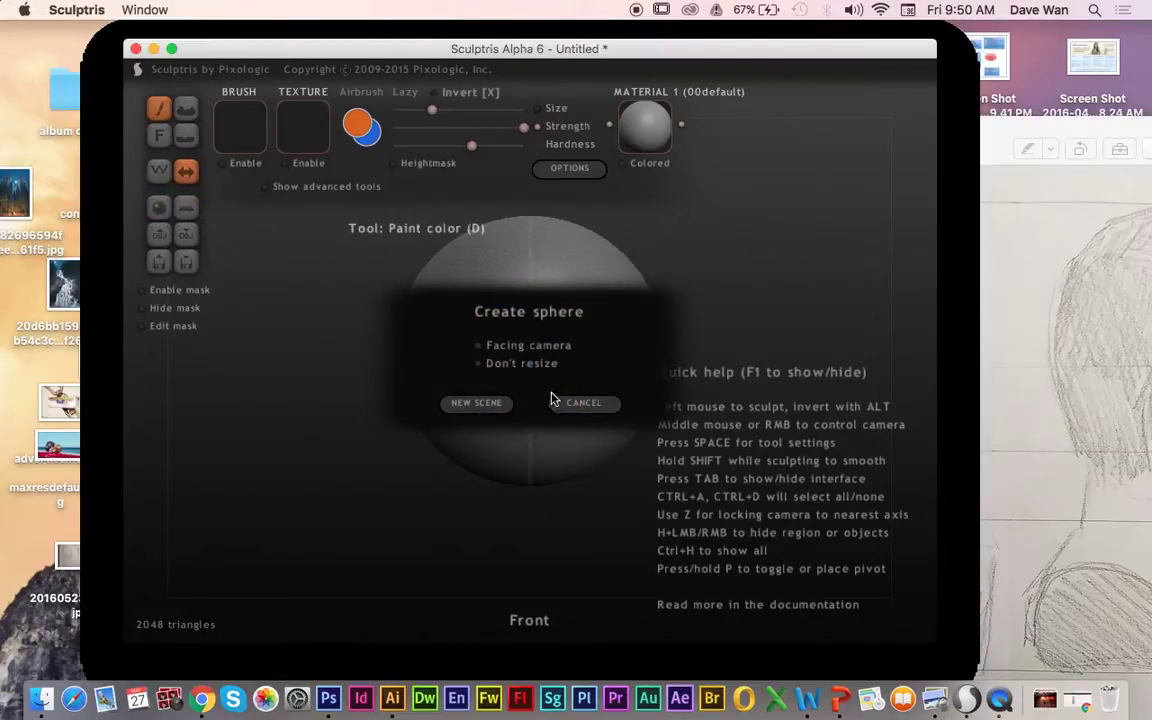
left_click(570, 403)
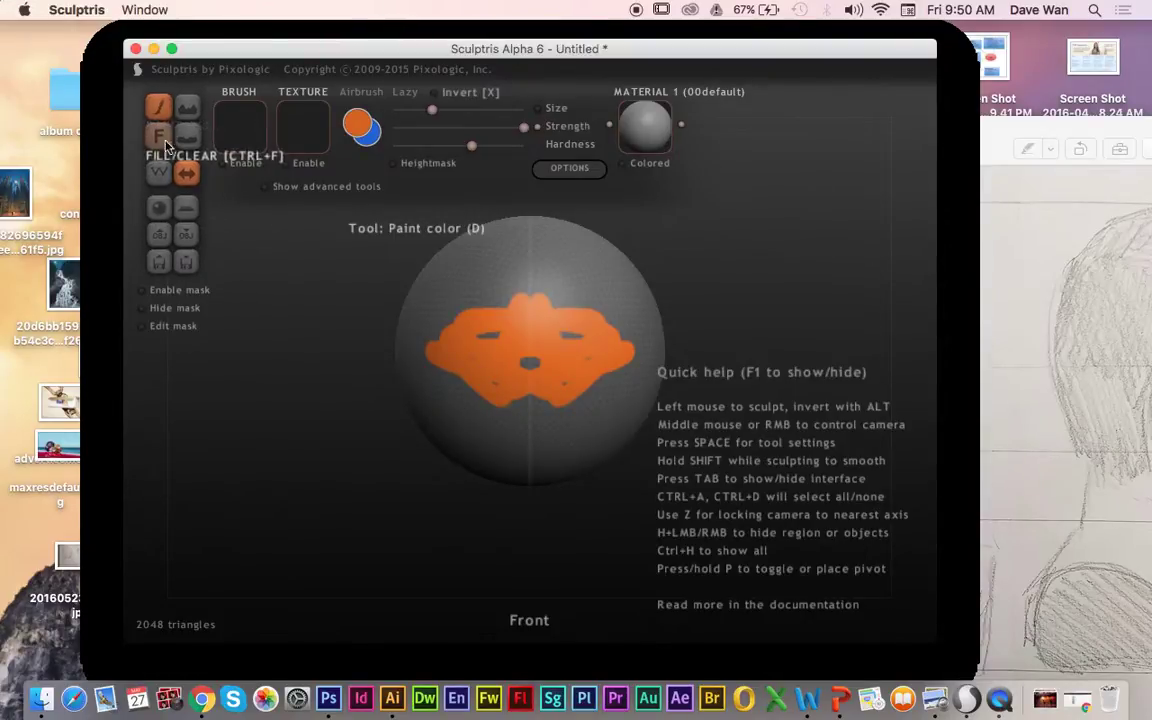
Create a new sphere as a new scene, discarding the painted one
left_click(155, 205)
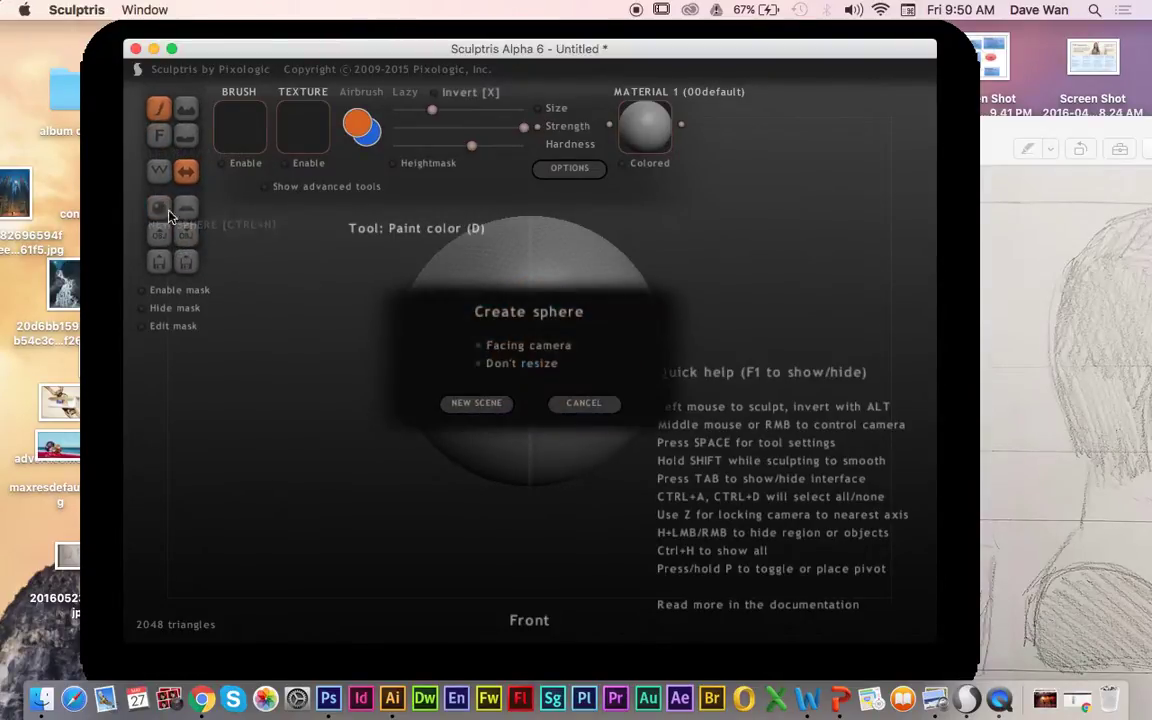
left_click(482, 402)
left_click(711, 392)
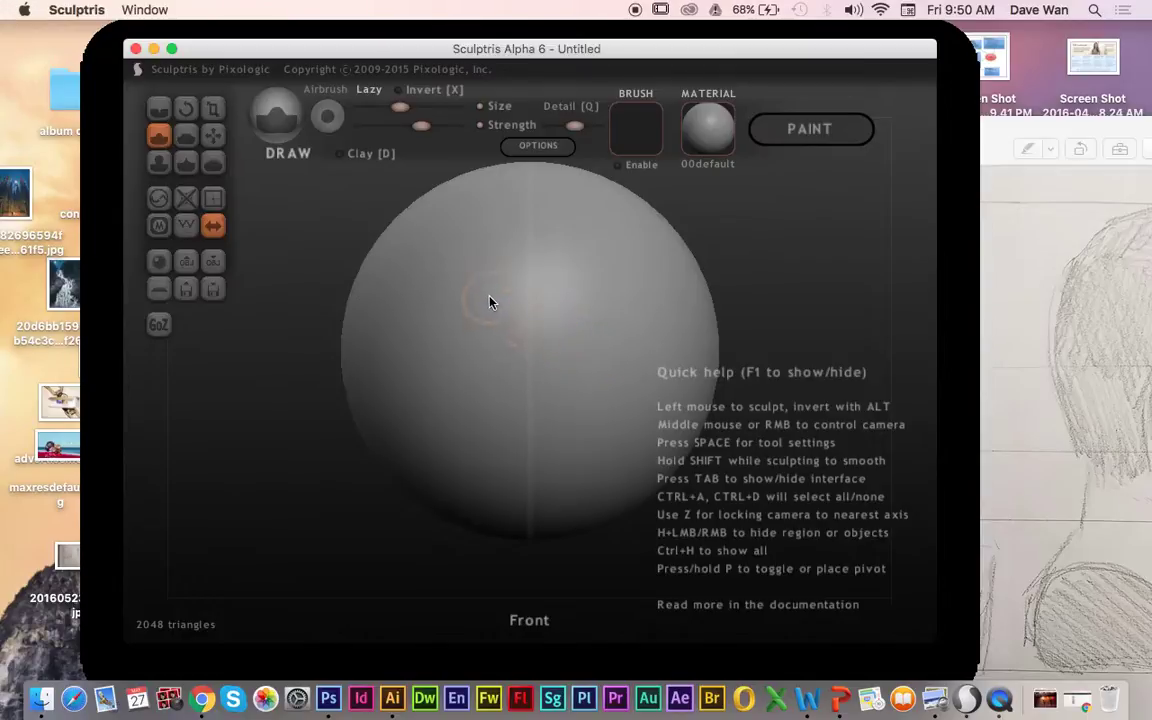
Arrange the Sculptris window and the Preview window of 20160523_101810.jpg side by side, keeping the front-view face drawing visible as reference
left_click(994, 158)
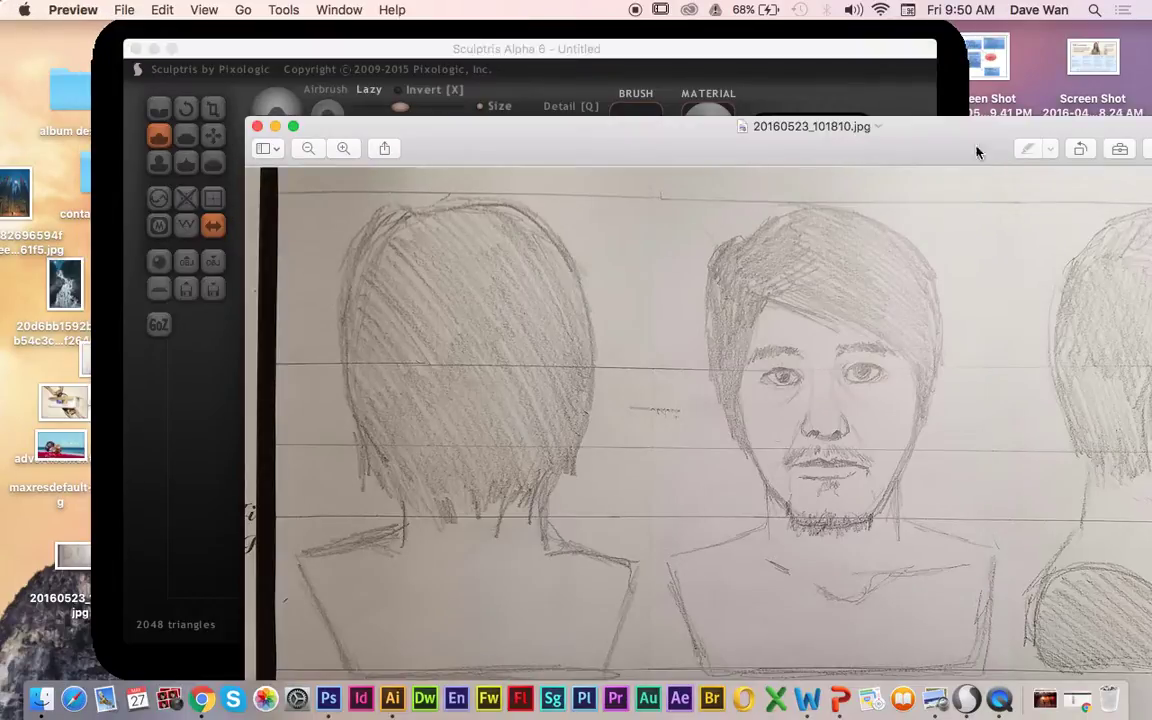
left_click_drag(617, 47, 497, 36)
mouse_move(1000, 148)
left_mouse_down()
mouse_move(1005, 110)
mouse_move(900, 36)
mouse_move(1057, 49)
mouse_move(593, 51)
left_mouse_up()
left_click_drag(1057, 638, 716, 577)
mouse_move(343, 55)
left_mouse_down()
mouse_move(896, 113)
mouse_move(1011, 107)
left_mouse_up()
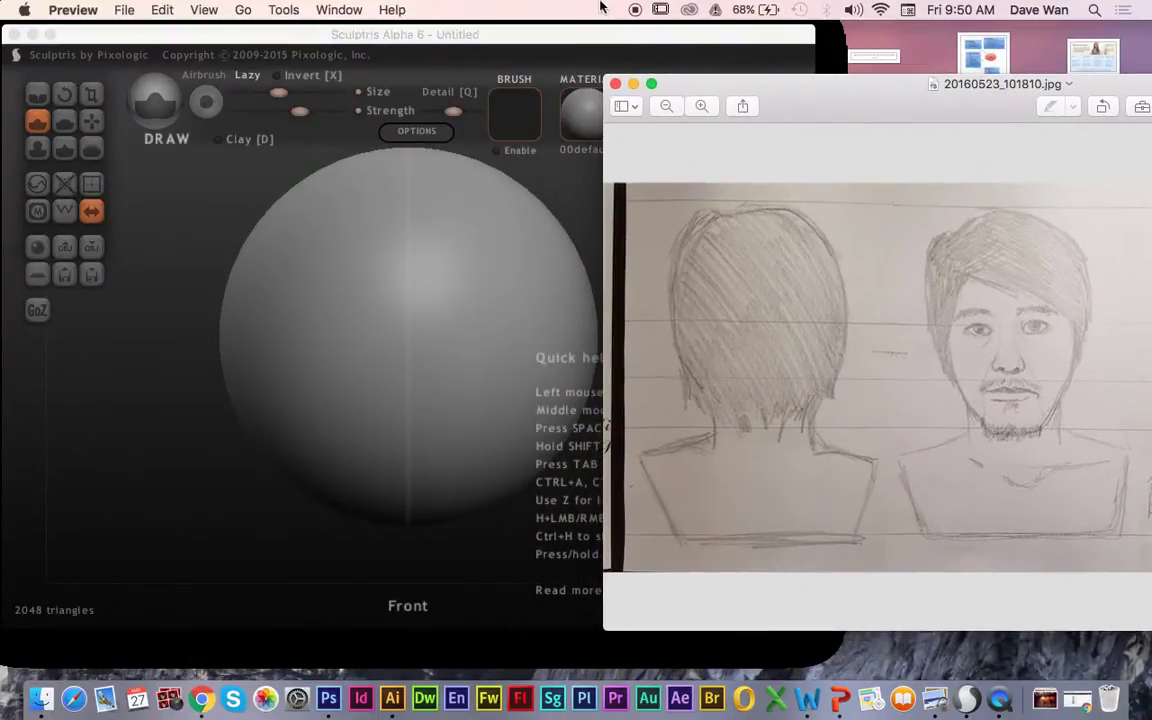
left_click(571, 39)
left_click_drag(560, 39, 578, 38)
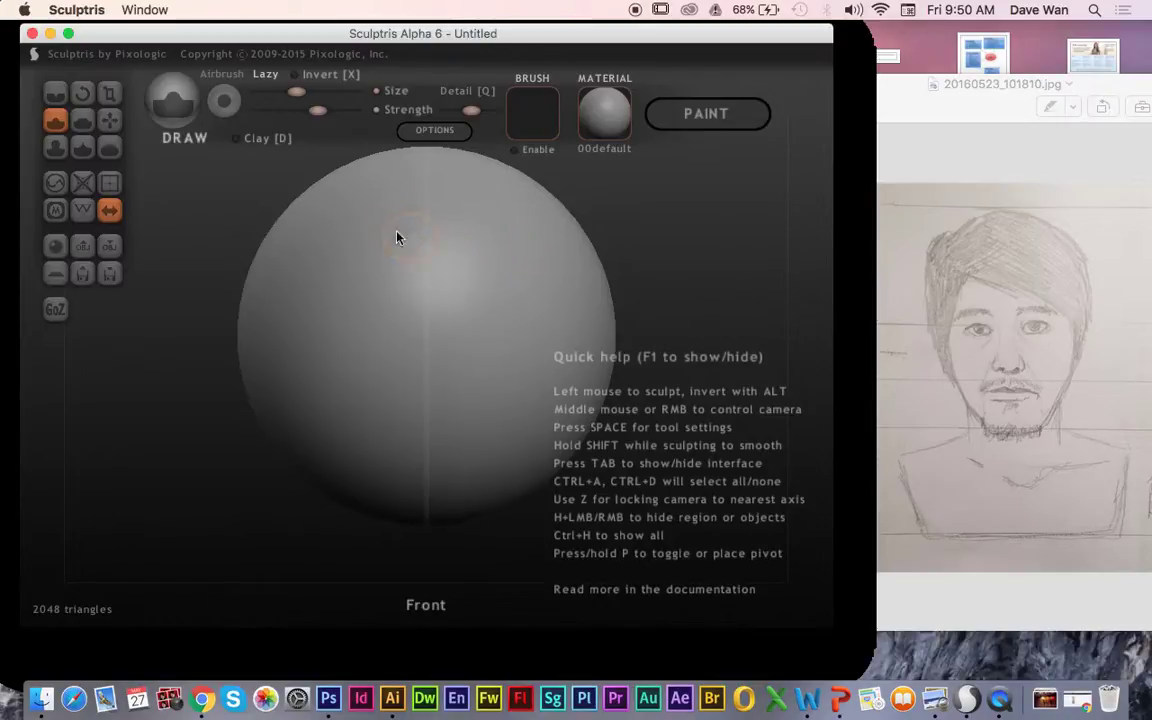
Select the Grab tool, enlarge its brush size and try different strengths
left_click(109, 119)
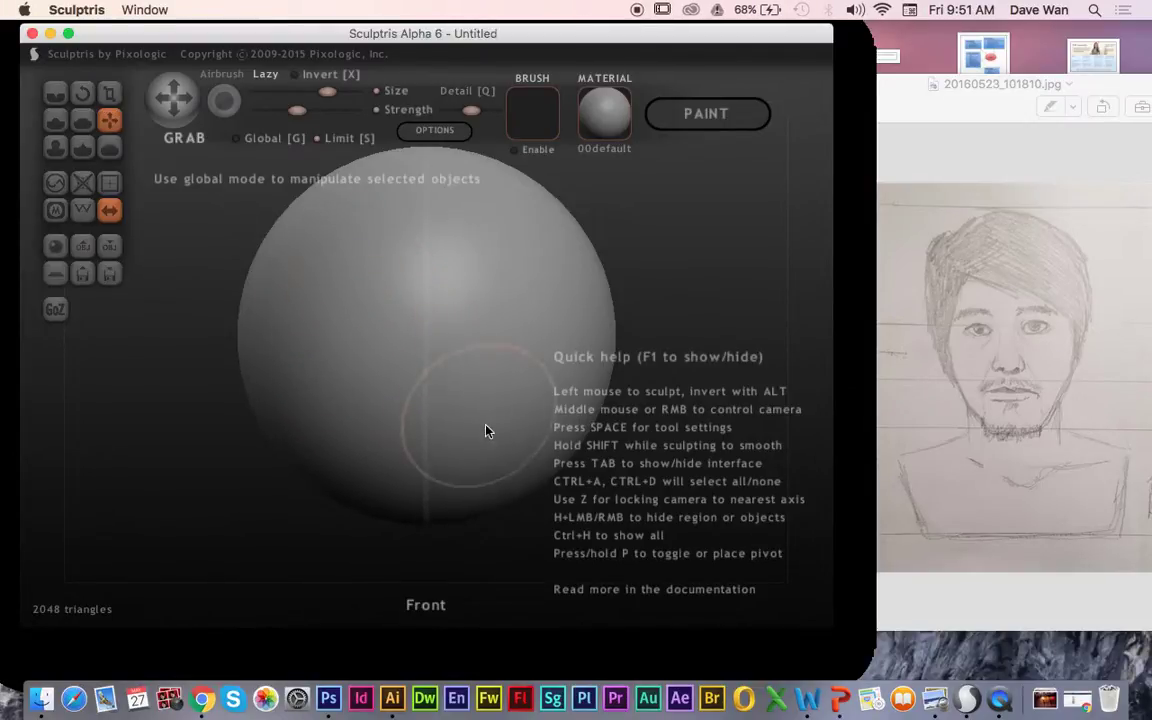
key("space")
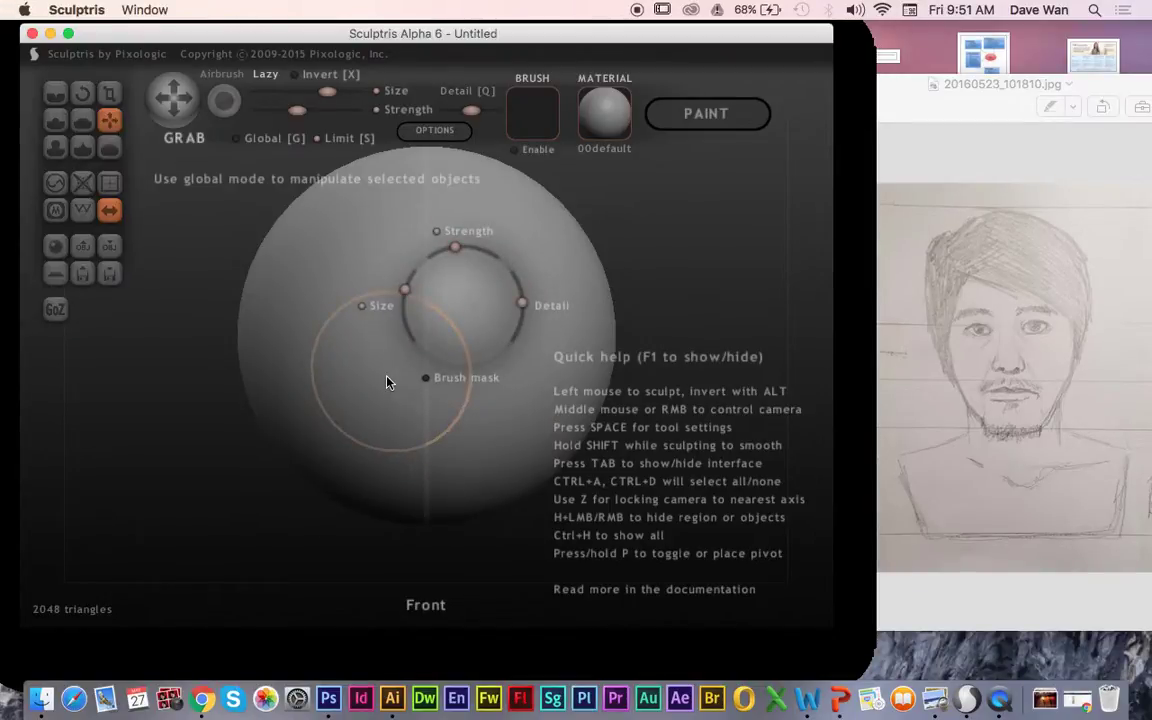
mouse_move(405, 300)
left_mouse_down()
mouse_move(417, 265)
mouse_move(407, 279)
left_mouse_up()
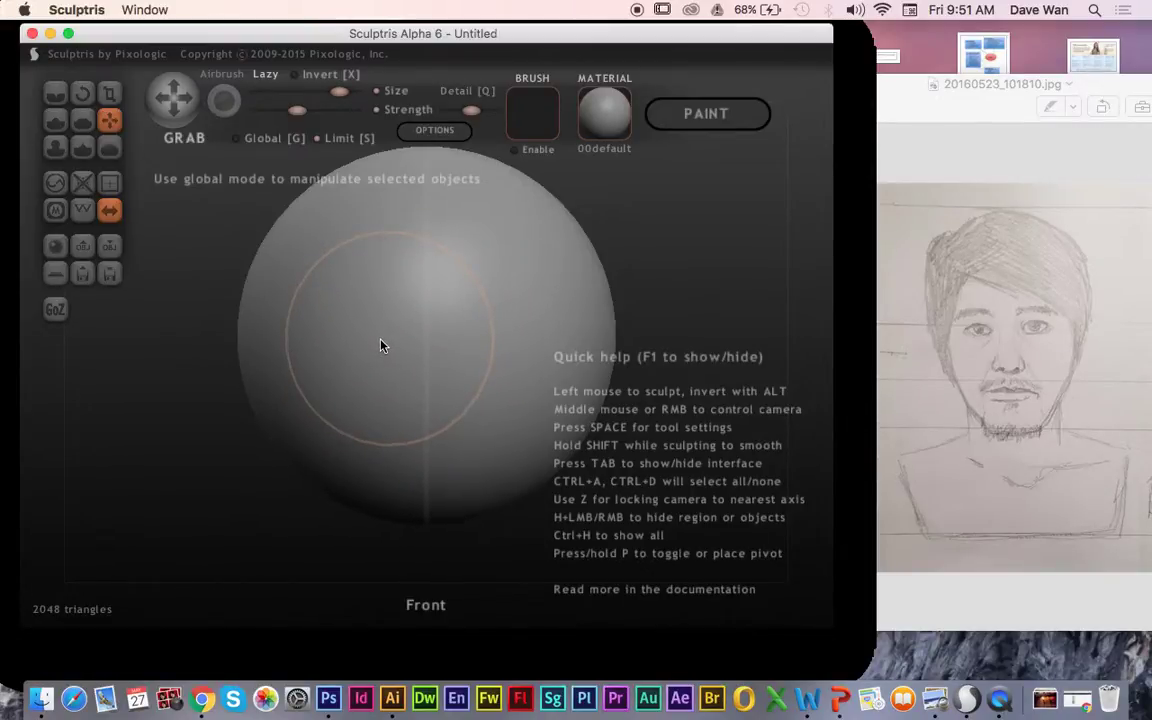
scroll(361, 340, "up", 3)
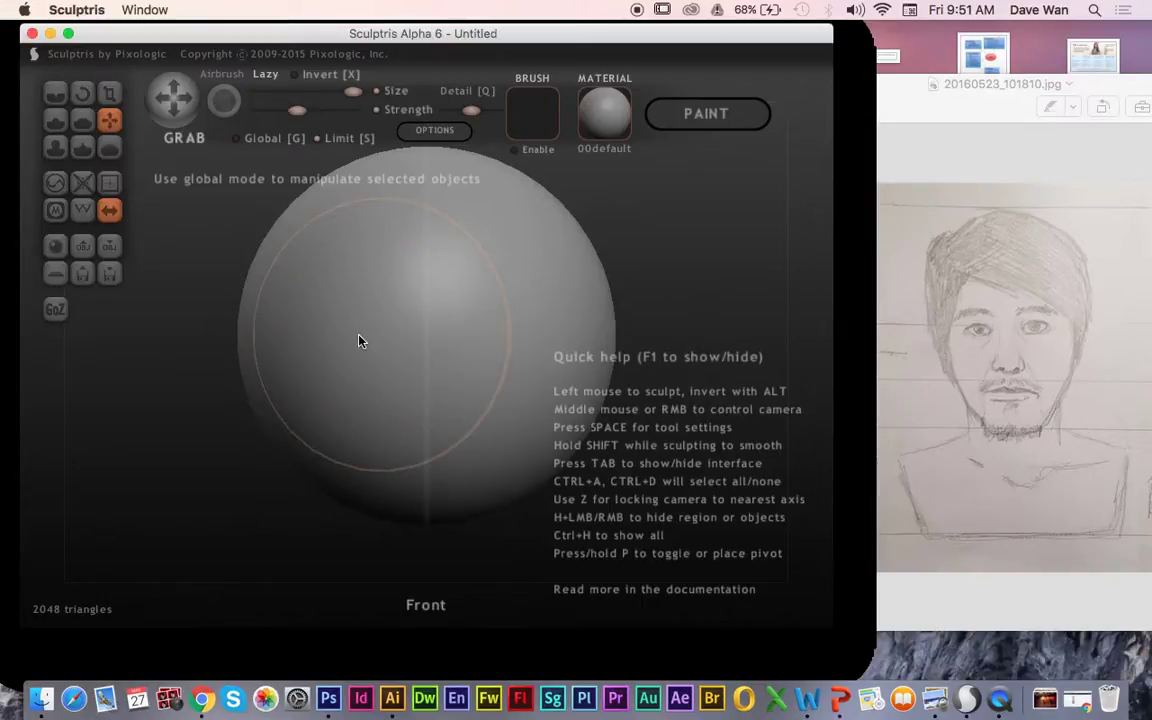
scroll(345, 345, "down", 3, "shift")
scroll(345, 345, "up", 2, "shift")
scroll(347, 297, "up", 2, "shift")
scroll(347, 299, "down", 1, "shift")
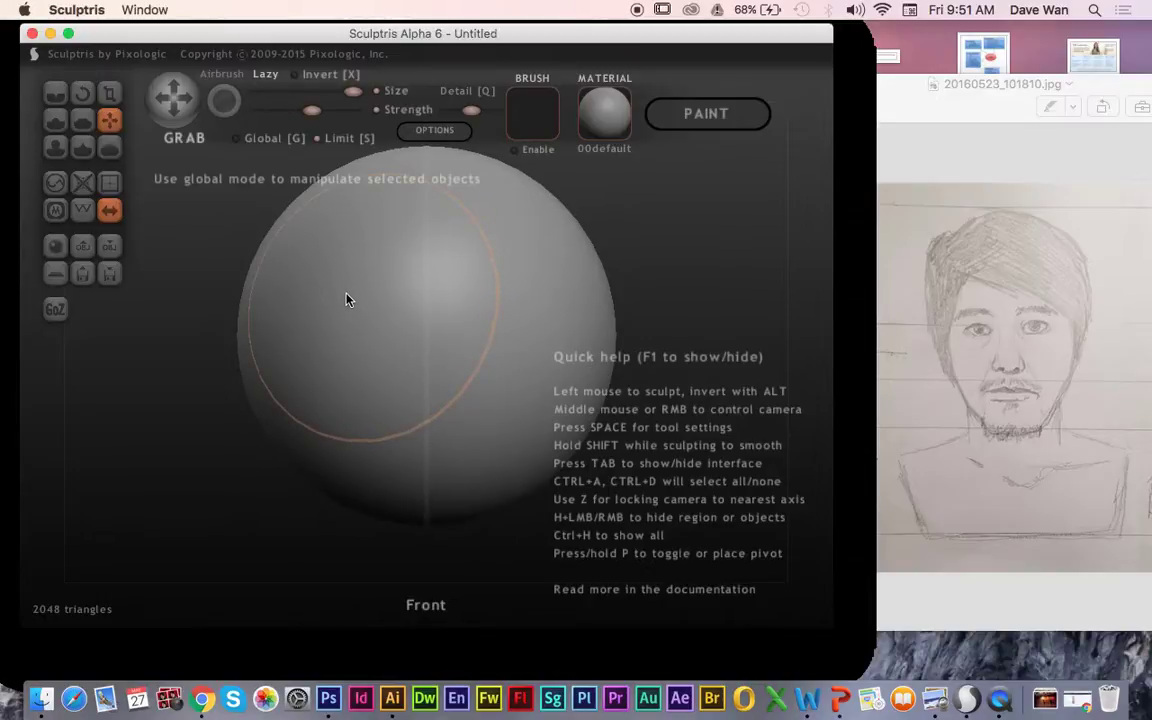
scroll(345, 300, "up", 1, "shift")
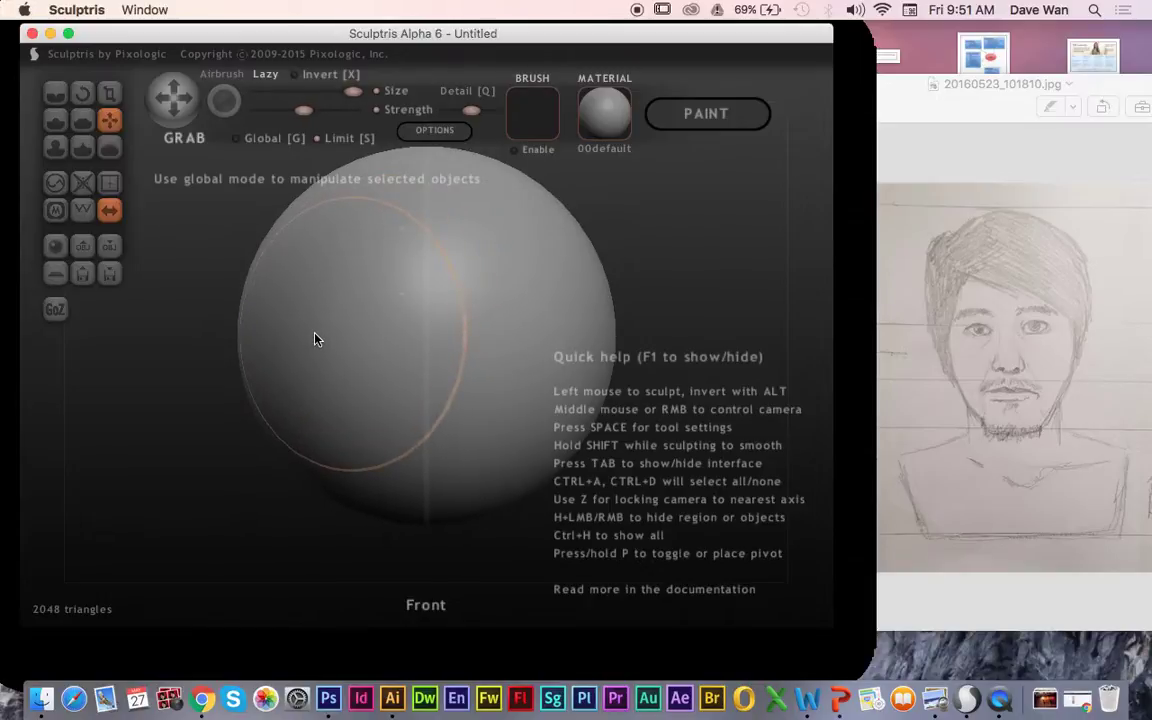
Raise the Grab strength slightly and pull the sphere's sides and lower half inward into a tapered head shape
key("space")
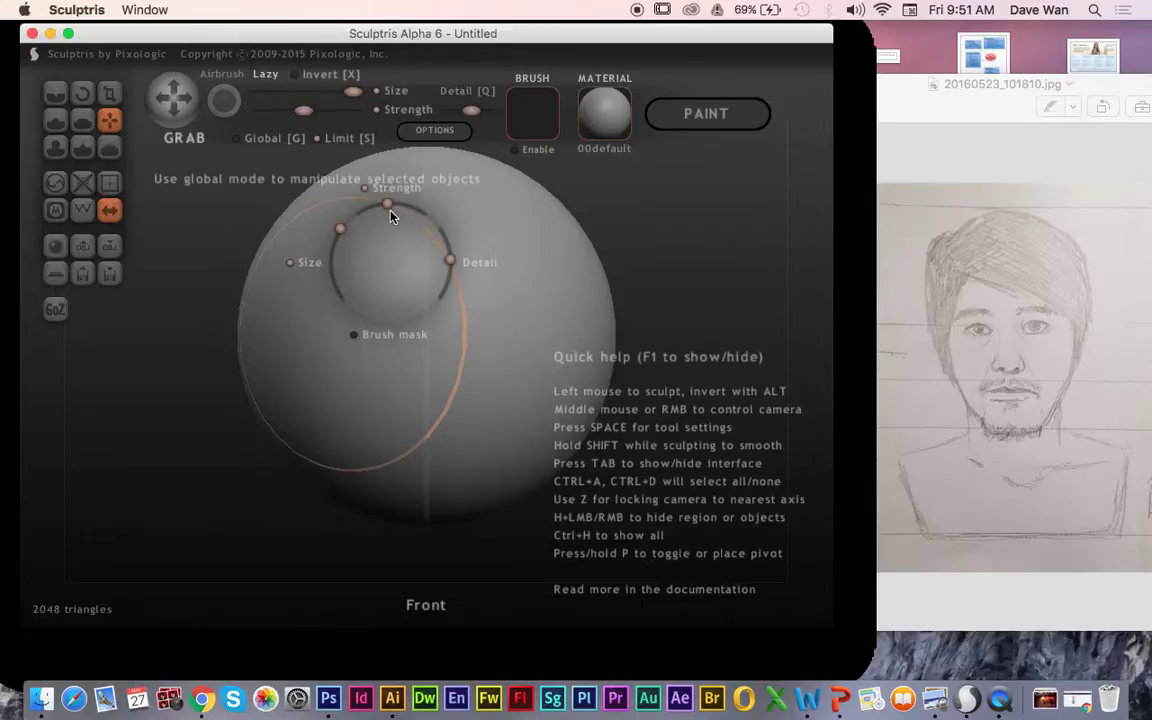
left_click_drag(391, 215, 399, 210)
key("space")
key("space")
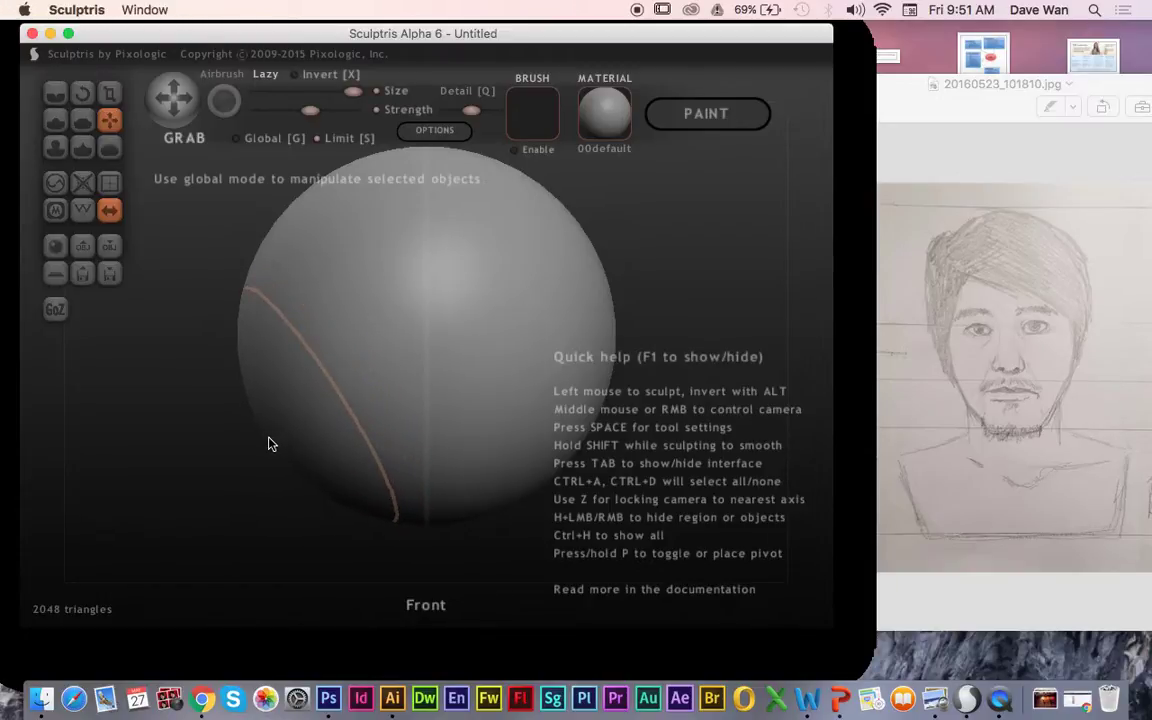
mouse_move(268, 445)
left_mouse_down()
mouse_move(347, 422)
mouse_move(185, 412)
mouse_move(67, 427)
mouse_move(280, 392)
mouse_move(391, 424)
mouse_move(368, 440)
mouse_move(391, 432)
mouse_move(298, 303)
mouse_move(255, 278)
mouse_move(311, 292)
left_mouse_up()
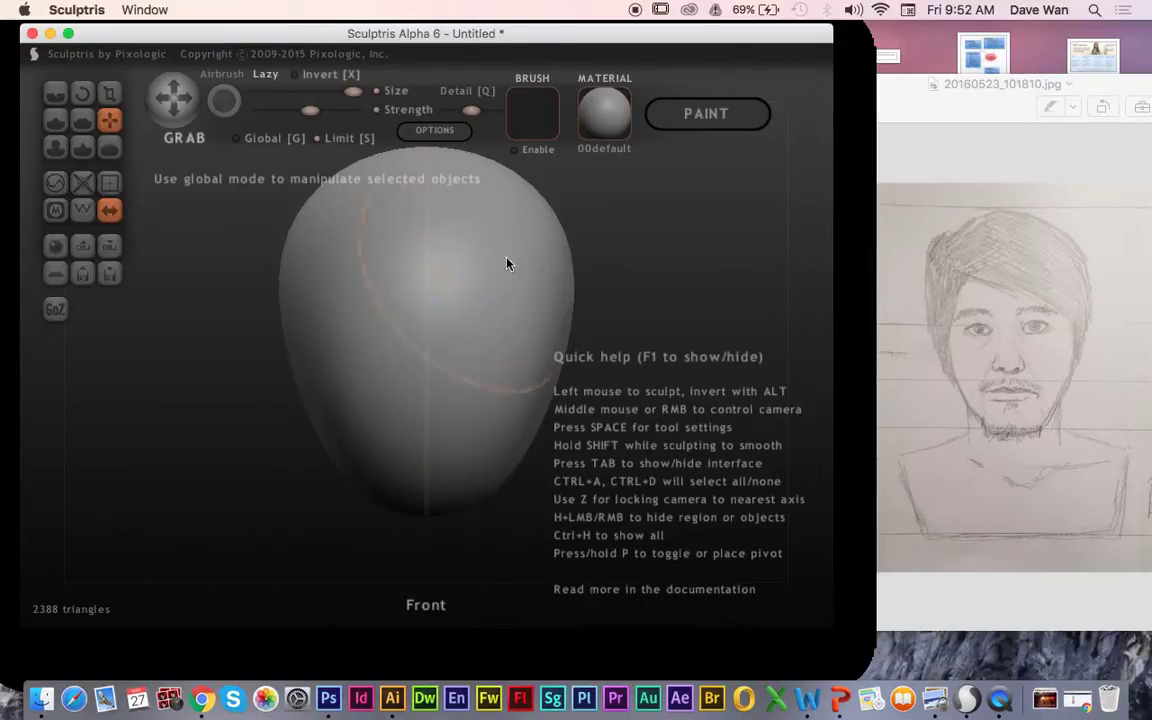
Examine the tapered head shape from the front at different zoom levels and view positions
scroll(452, 358, "up", 3)
scroll(452, 358, "down", 5)
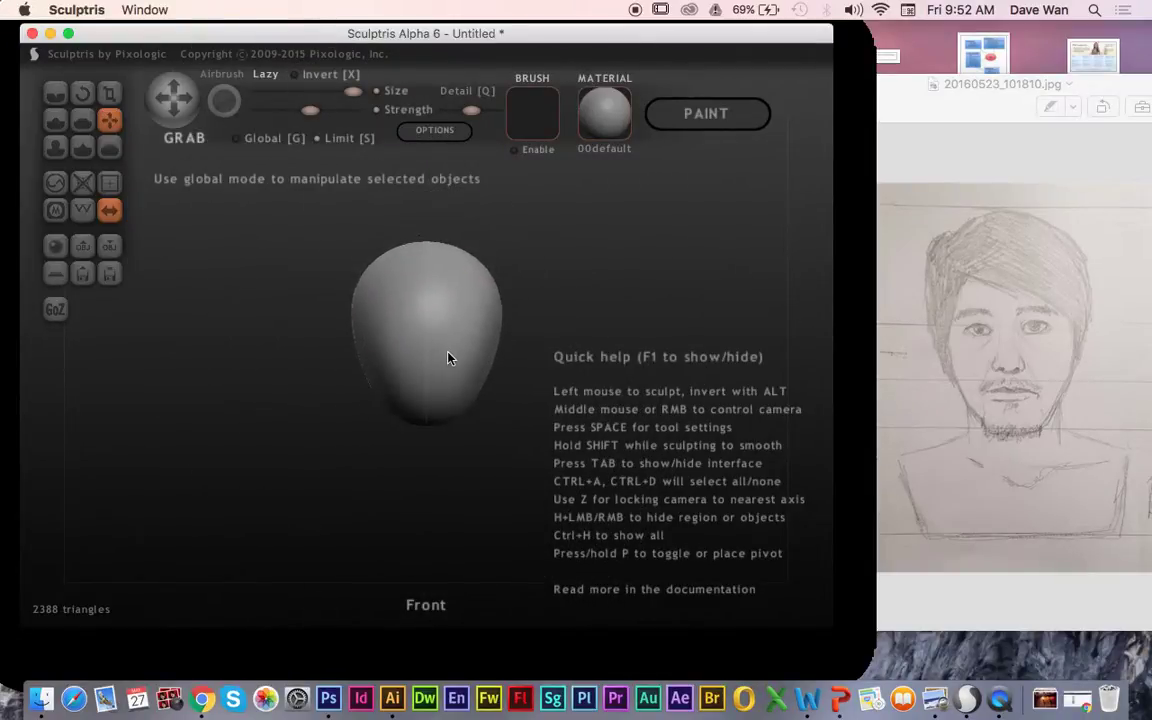
scroll(450, 357, "up", 3)
scroll(450, 357, "down", 2)
scroll(450, 357, "up", 2)
scroll(448, 360, "down", 4)
scroll(447, 360, "up", 3)
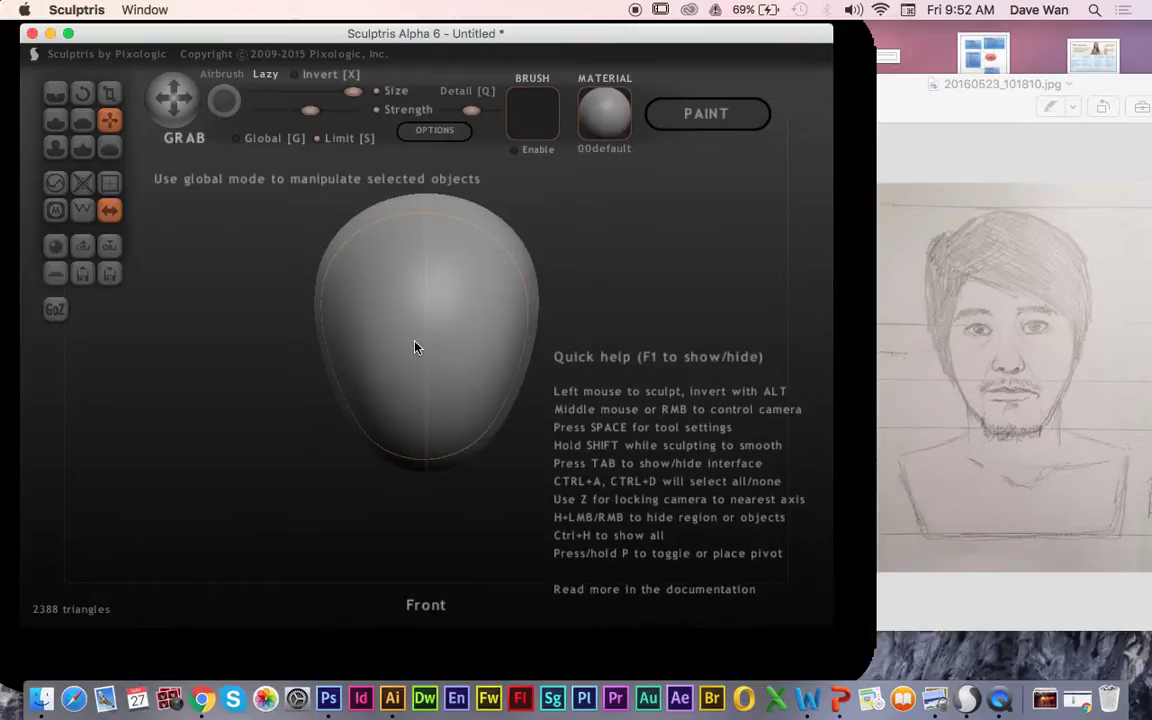
left_click(237, 337)
left_click_drag(206, 368, 197, 435)
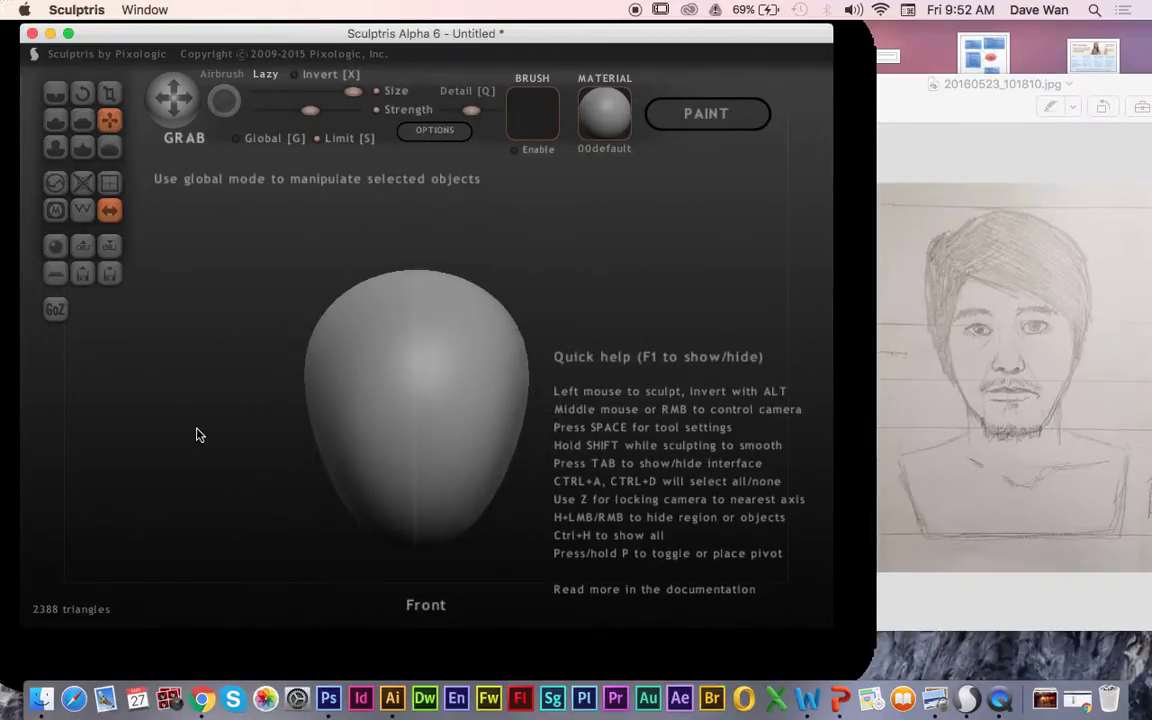
scroll(197, 434, "down", 10)
scroll(197, 434, "up", 10)
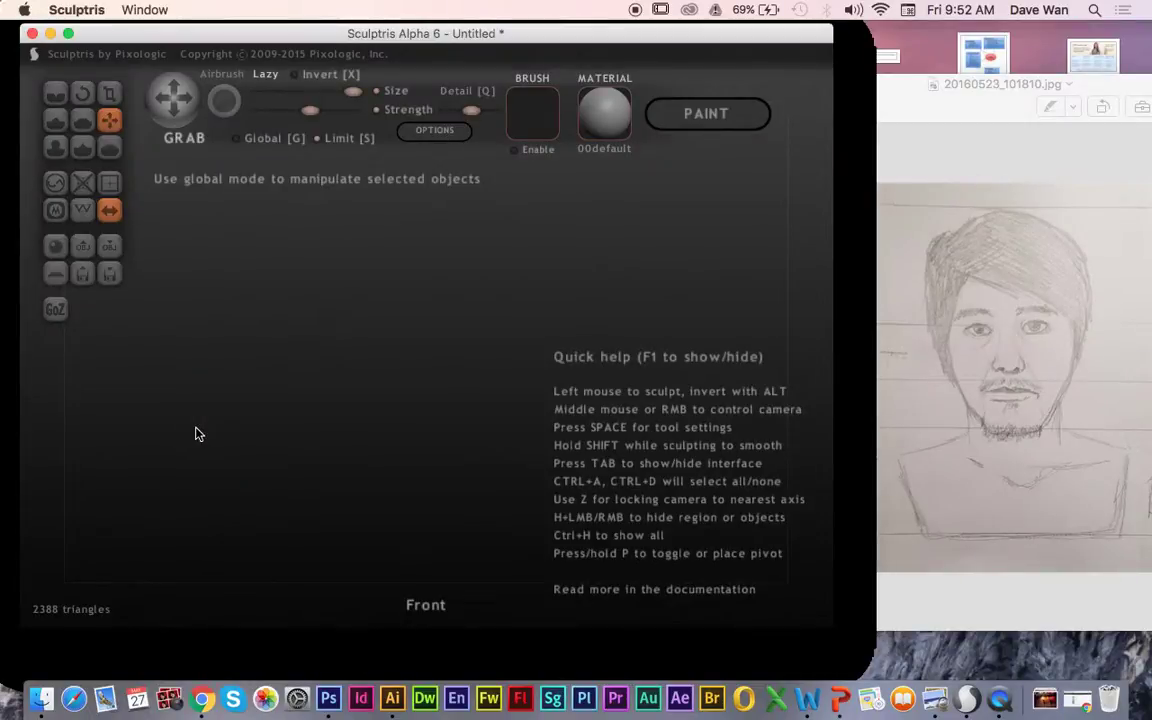
scroll(197, 434, "down", 5)
scroll(197, 434, "up", 3)
left_click_drag(197, 434, 195, 395)
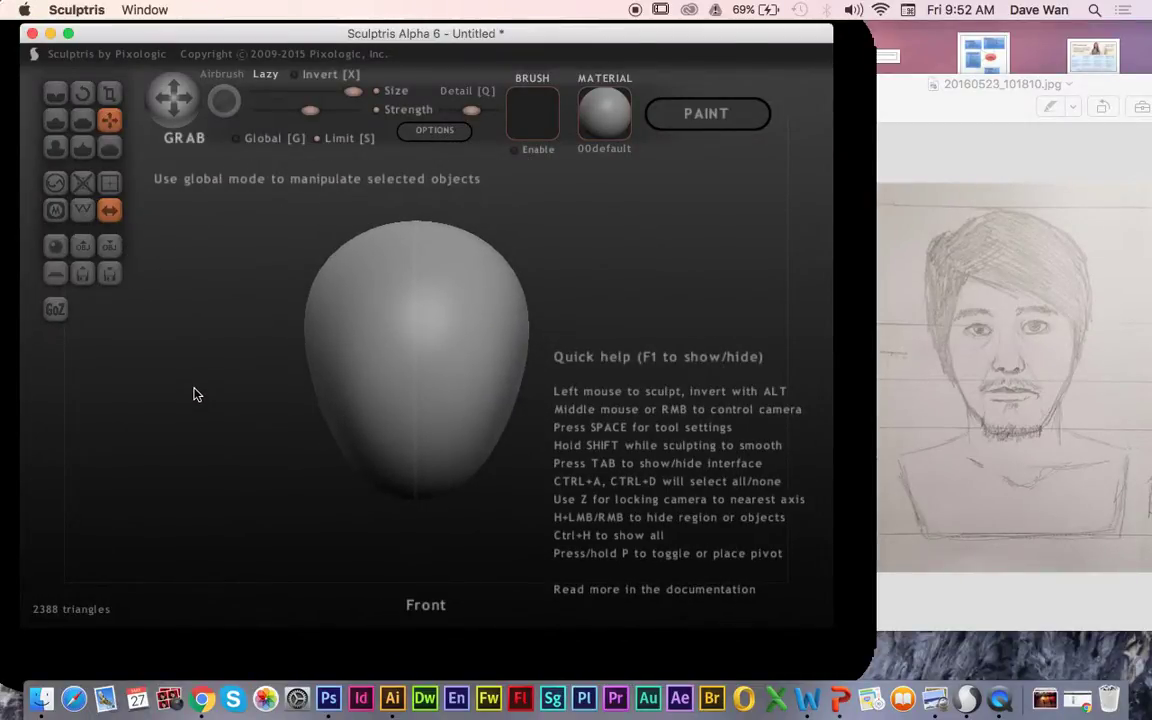
scroll(195, 395, "up", 5)
scroll(195, 395, "down", 4)
scroll(195, 395, "up", 1)
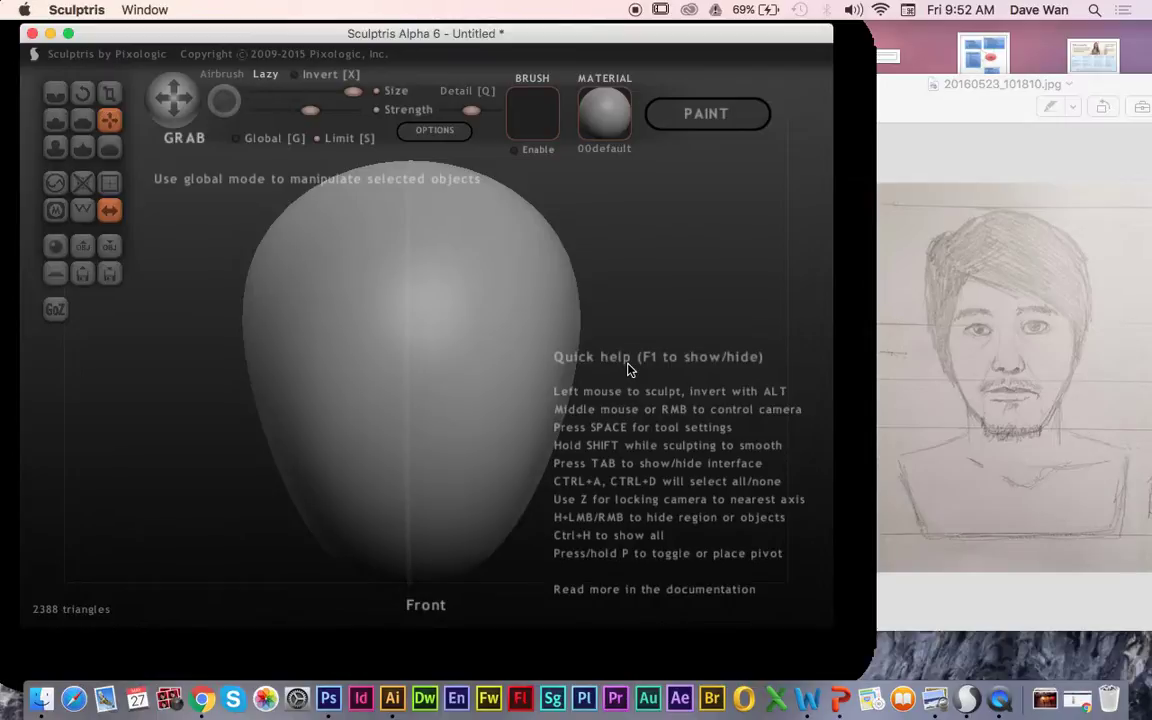
Hide the quick help text, adjust the view of the head and switch to the Draw brush
key("XF86MonBrightnessDown")
key("F1")
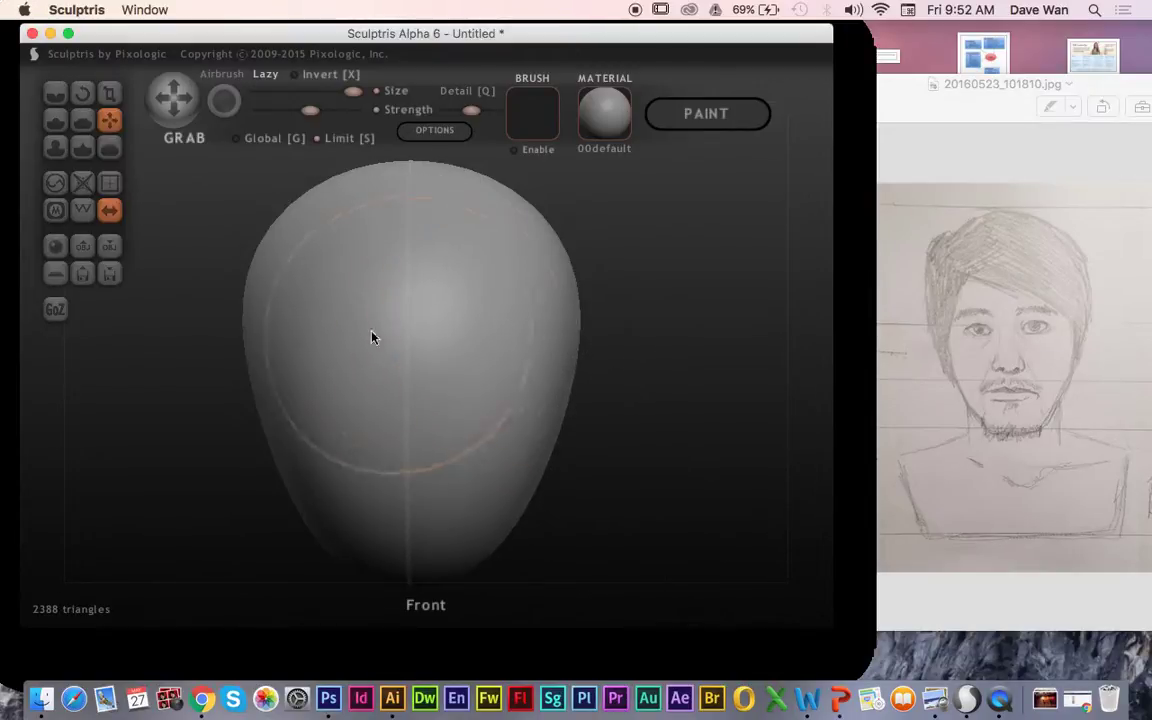
mouse_move(193, 321)
left_mouse_down("alt")
mouse_move(262, 347)
mouse_move(247, 332)
left_mouse_up("alt")
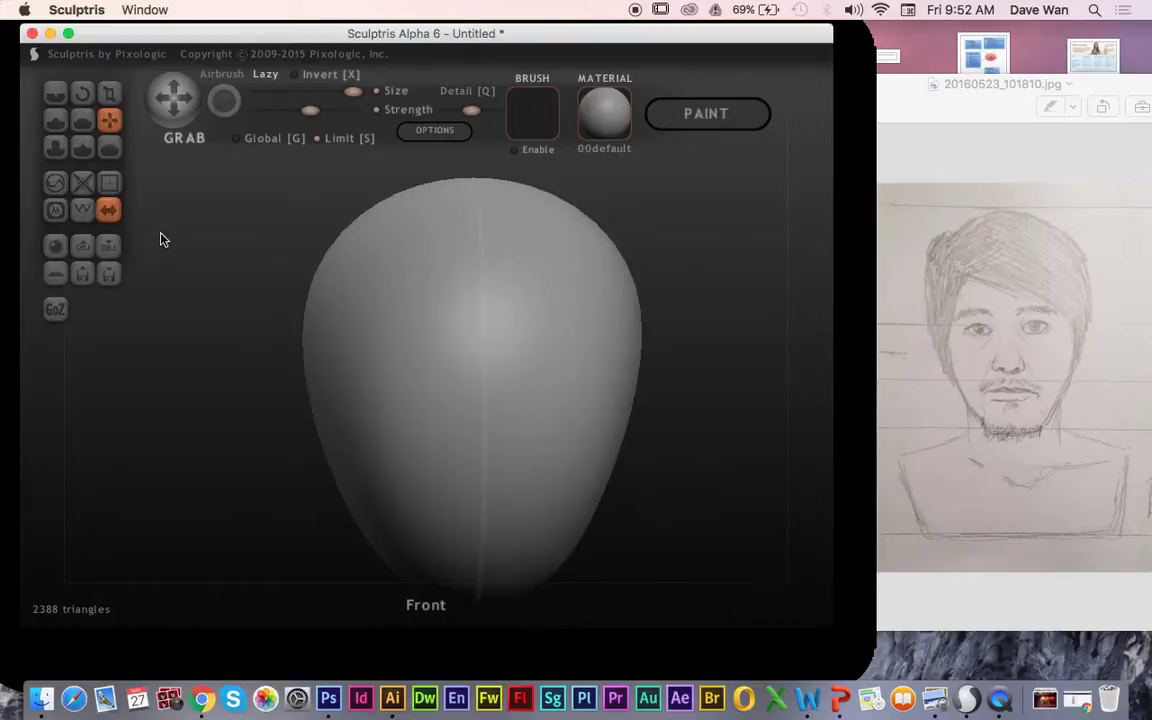
left_click(55, 119)
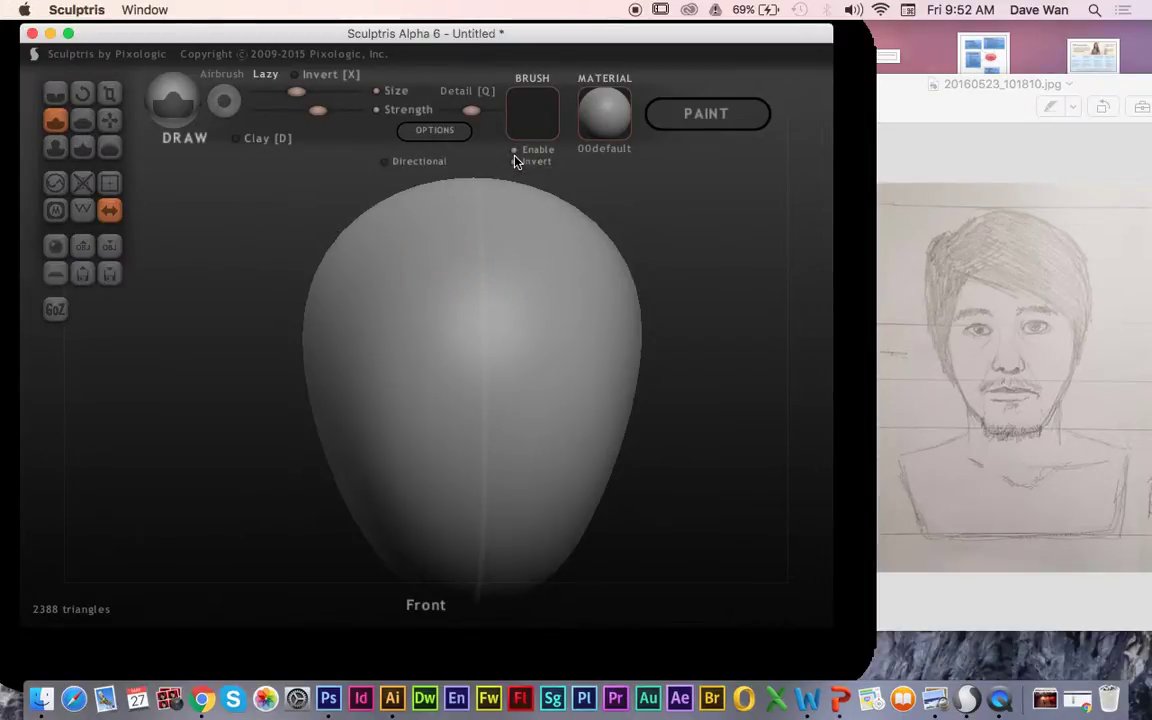
Try a mirrored Draw stroke with the brush mask enabled across the face, undo it and disable the mask
mouse_move(410, 303)
left_mouse_down()
mouse_move(458, 295)
mouse_move(546, 315)
mouse_move(470, 342)
mouse_move(581, 355)
mouse_move(338, 313)
left_mouse_up()
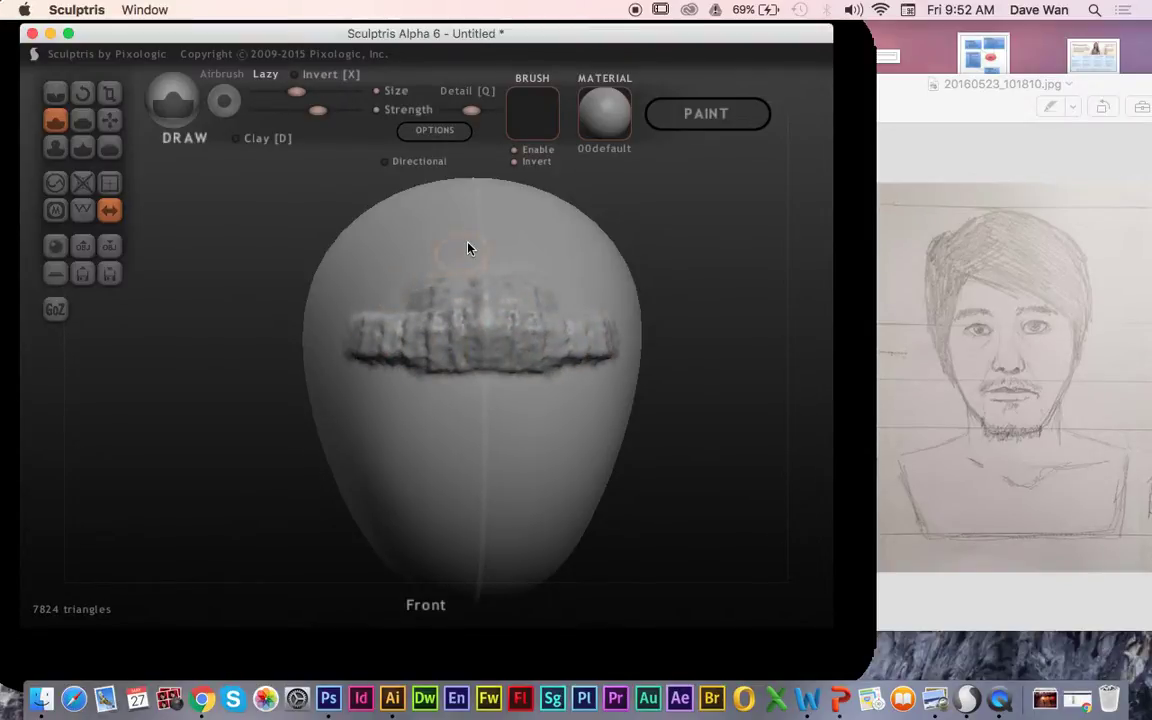
key("super+z")
key("super+z")
left_click(516, 151)
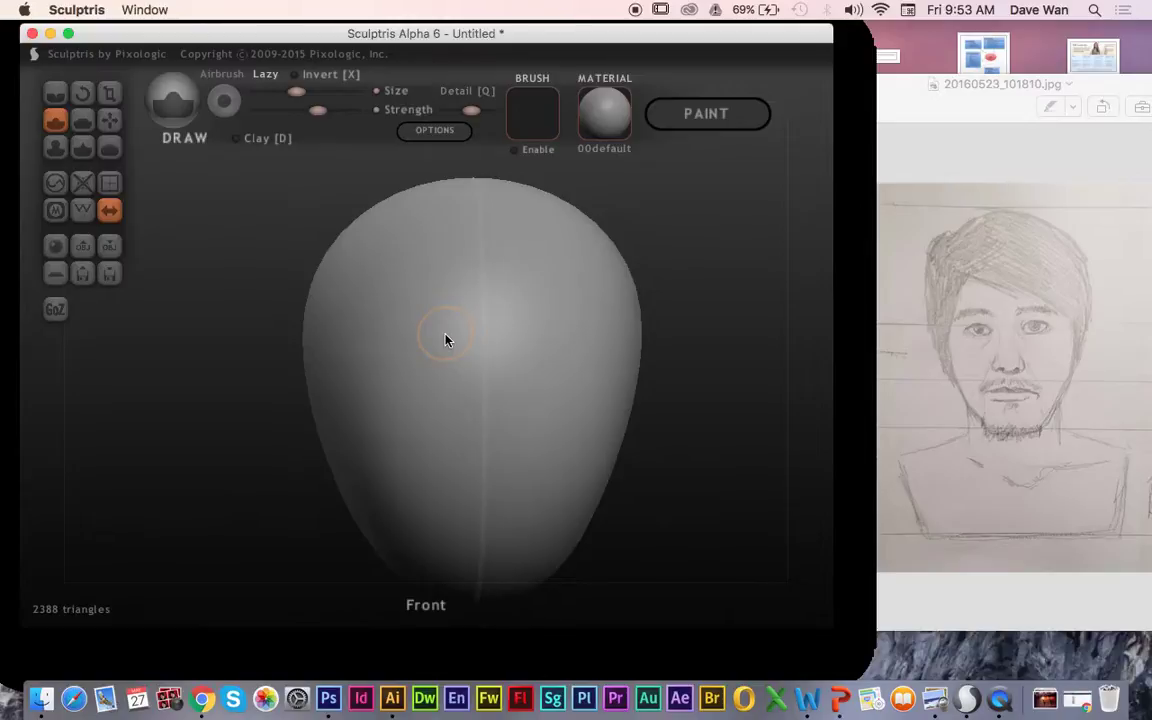
Try raising mirrored bumps at the eye positions with a slightly smaller Draw brush and undo them
scroll(446, 340, "down", 4)
mouse_move(419, 362)
left_mouse_down()
mouse_move(401, 345)
mouse_move(409, 373)
mouse_move(427, 347)
mouse_move(384, 362)
mouse_move(390, 373)
left_mouse_up()
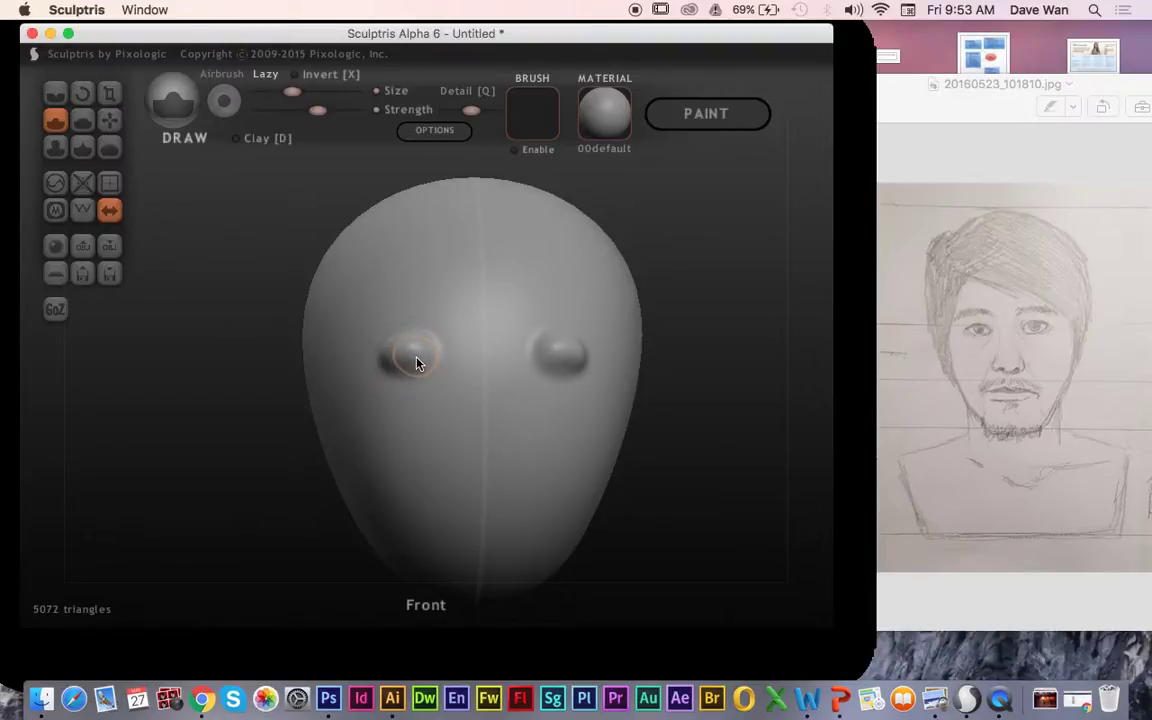
key("ctrl+z")
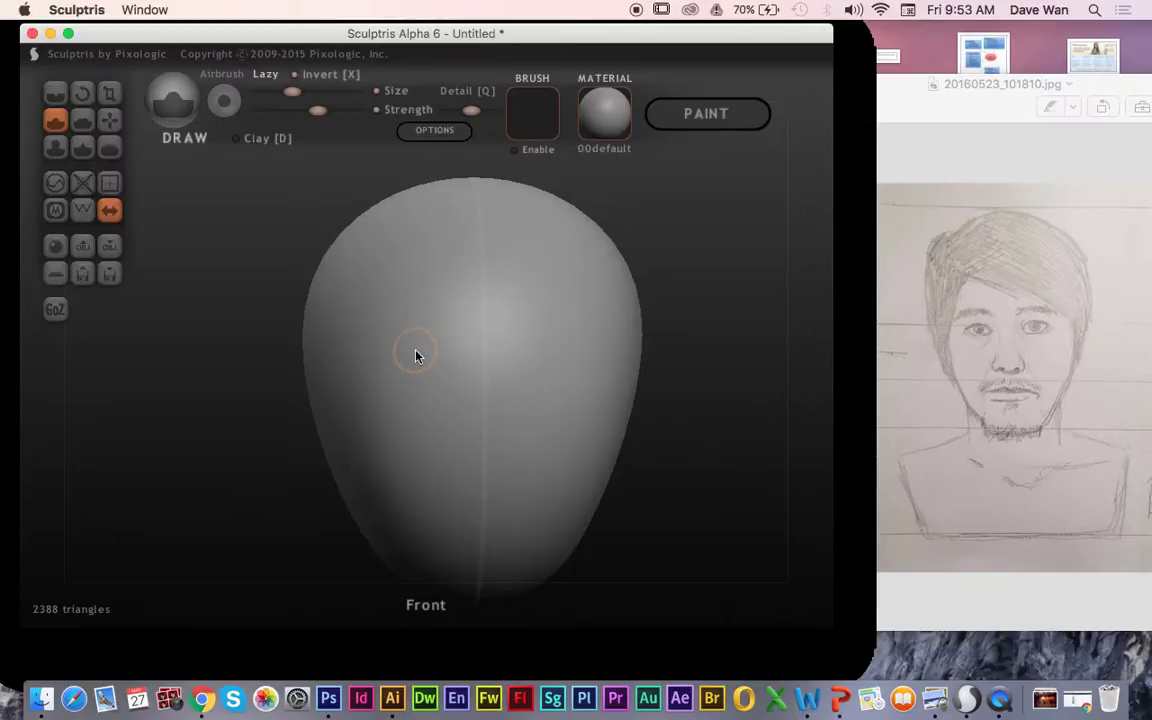
Carve mirrored eye sockets into the face with the inverted Draw brush and build up rounded eyeballs inside them
mouse_move(416, 356)
left_mouse_down()
mouse_move(401, 365)
mouse_move(417, 342)
mouse_move(424, 381)
mouse_move(398, 393)
mouse_move(365, 375)
mouse_move(411, 375)
mouse_move(380, 362)
mouse_move(424, 352)
mouse_move(375, 355)
mouse_move(363, 371)
mouse_move(401, 386)
mouse_move(424, 368)
mouse_move(393, 375)
mouse_move(396, 355)
mouse_move(417, 357)
mouse_move(426, 396)
mouse_move(386, 375)
mouse_move(535, 410)
left_mouse_up()
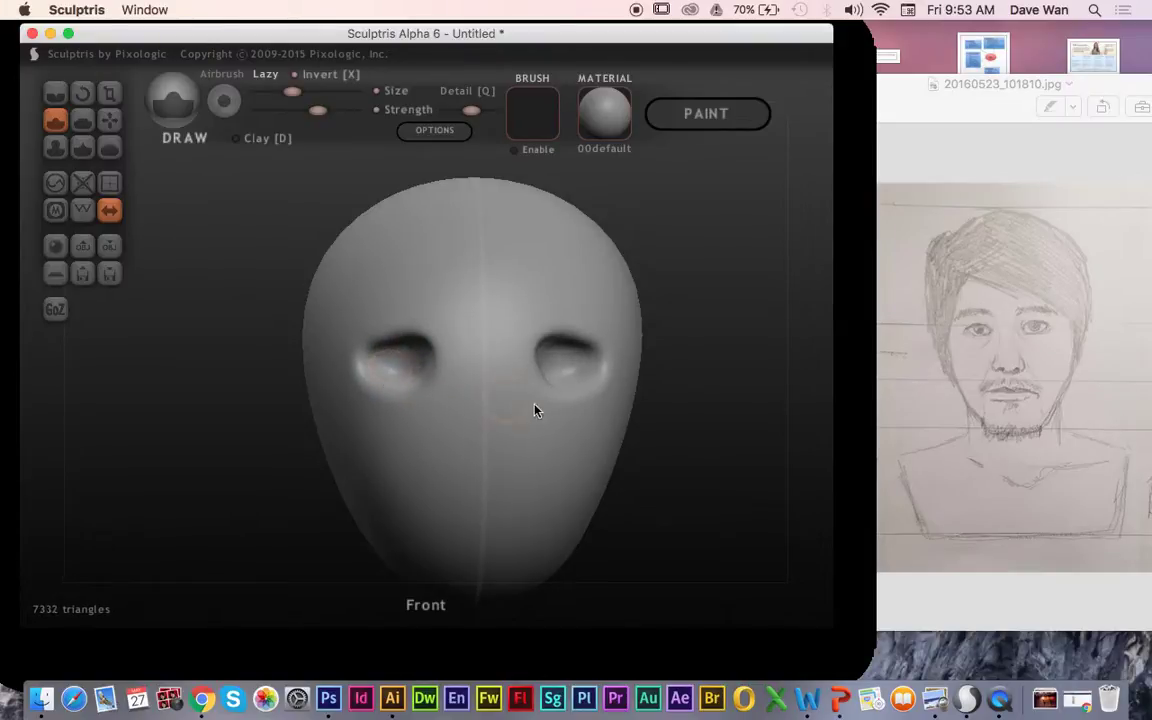
left_click_drag(408, 352, 386, 360)
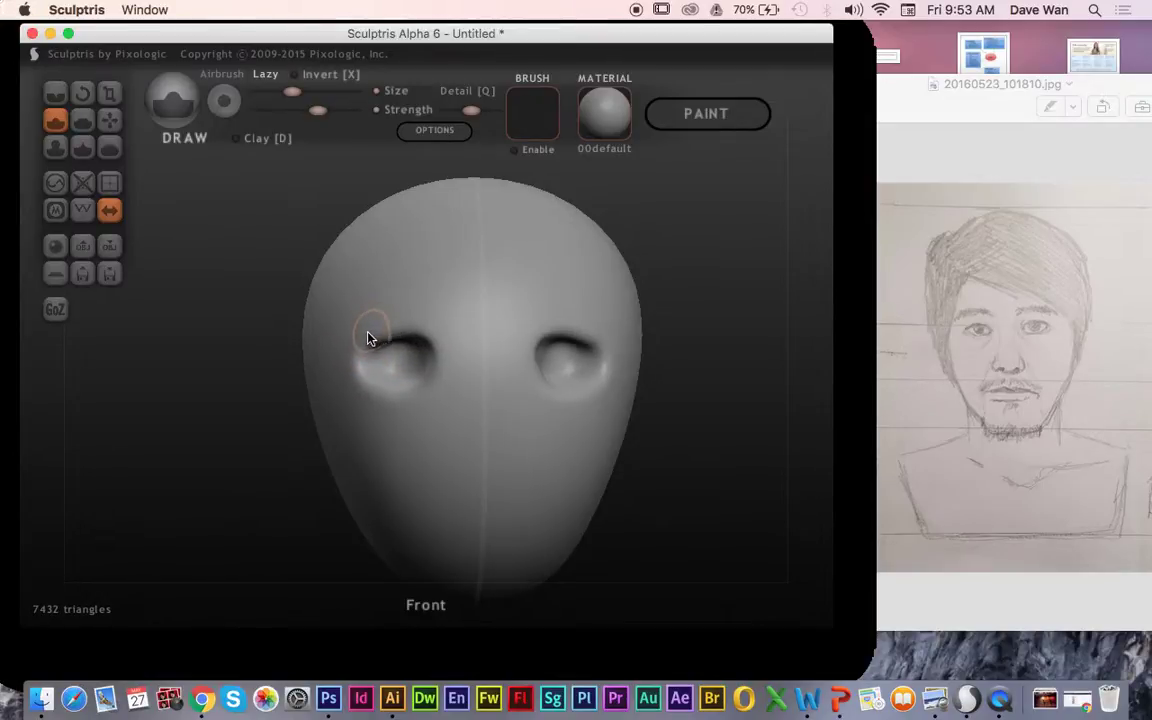
Raise mirrored brow ridges above the eye sockets and build up a nose with a bridge and wide nostrils
mouse_move(363, 329)
left_mouse_down()
mouse_move(442, 337)
mouse_move(381, 324)
mouse_move(369, 332)
mouse_move(393, 327)
mouse_move(342, 337)
mouse_move(406, 327)
mouse_move(350, 339)
mouse_move(358, 345)
left_mouse_up()
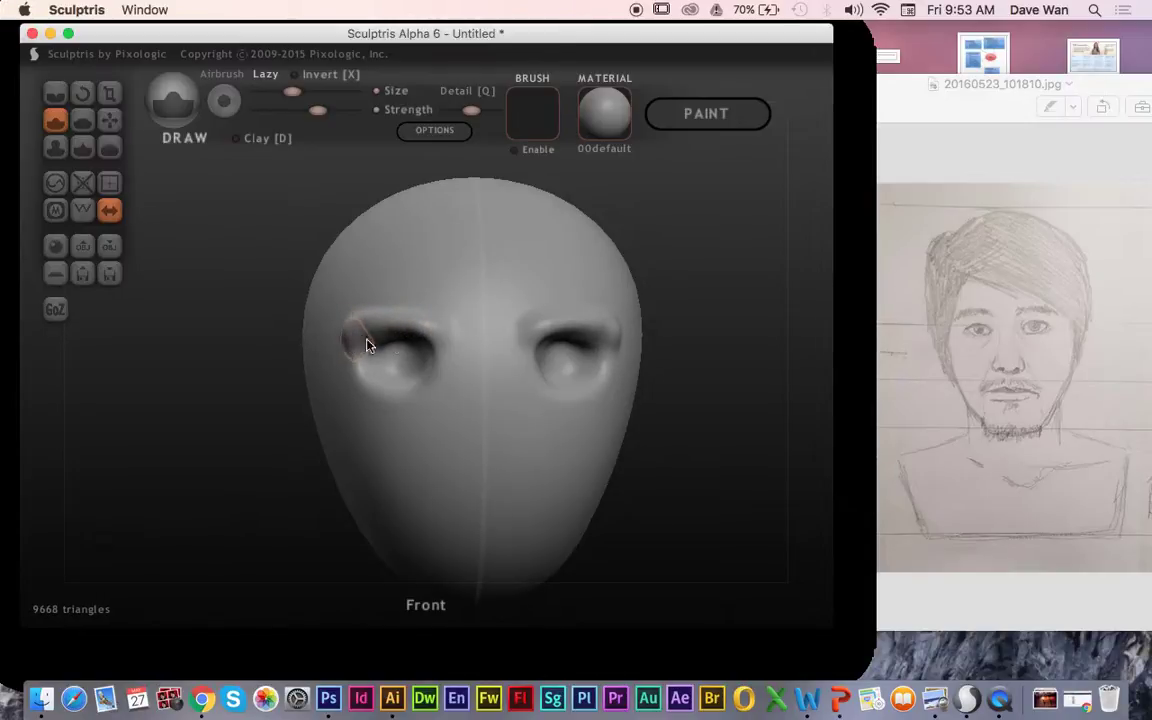
left_click_drag(609, 339, 600, 337)
mouse_move(488, 370)
left_mouse_down()
mouse_move(488, 470)
mouse_move(483, 347)
mouse_move(480, 465)
mouse_move(511, 453)
mouse_move(491, 442)
mouse_move(496, 455)
mouse_move(468, 450)
mouse_move(510, 446)
left_mouse_up()
mouse_move(533, 461)
left_mouse_down()
mouse_move(473, 419)
mouse_move(502, 467)
mouse_move(526, 442)
mouse_move(476, 444)
mouse_move(470, 432)
mouse_move(496, 458)
left_mouse_up()
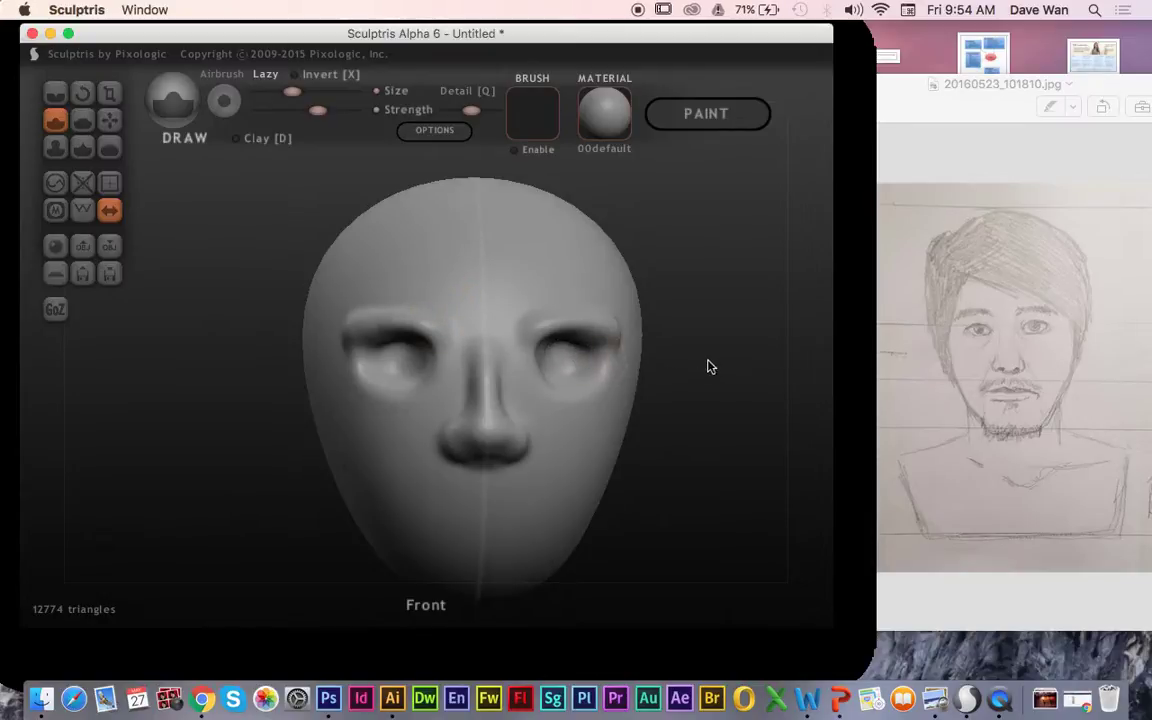
Use Grab to pull the eyes closer together and adjust the brow and cheek heights, returning to the Draw brush
left_click(110, 119)
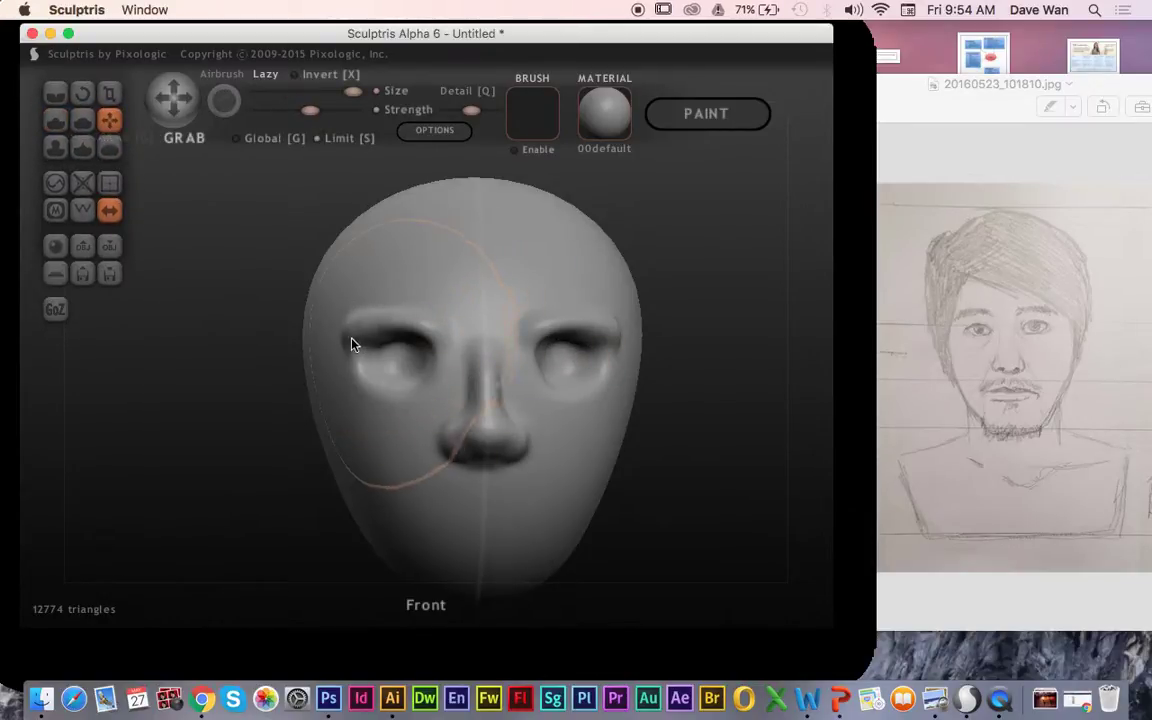
left_click_drag(338, 366, 399, 358)
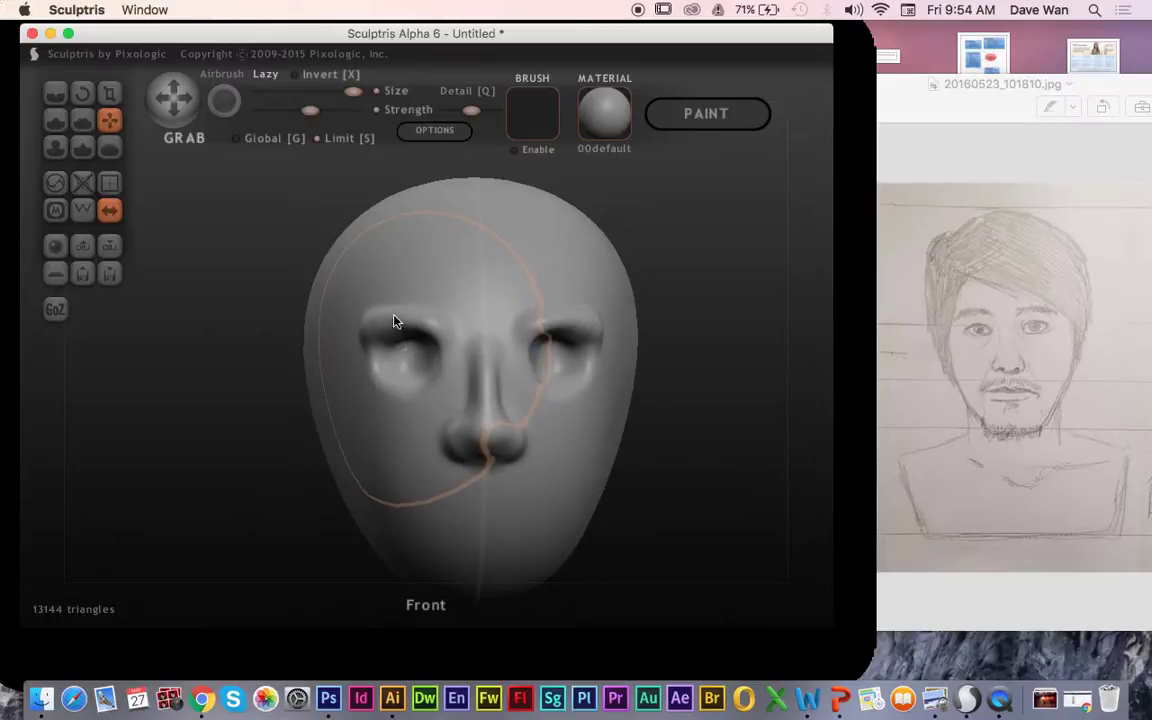
mouse_move(399, 252)
left_mouse_down()
mouse_move(391, 287)
mouse_move(391, 275)
left_mouse_up()
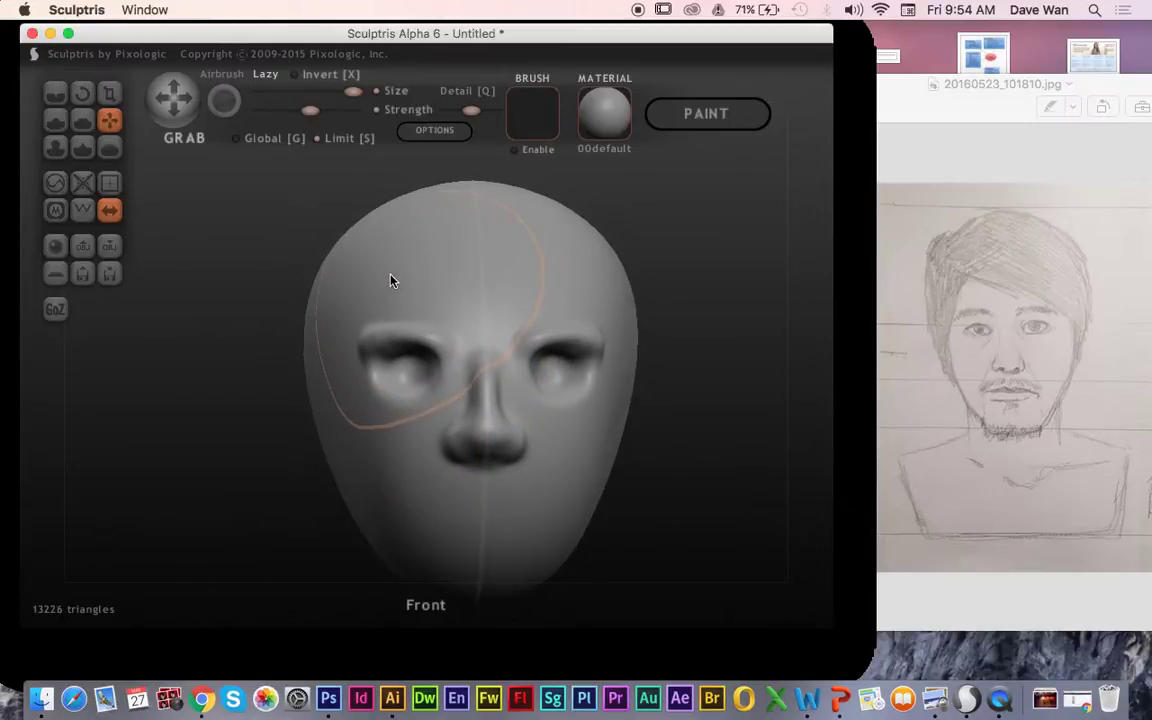
mouse_move(364, 401)
left_mouse_down()
mouse_move(371, 365)
mouse_move(374, 383)
left_mouse_up()
left_click(54, 121)
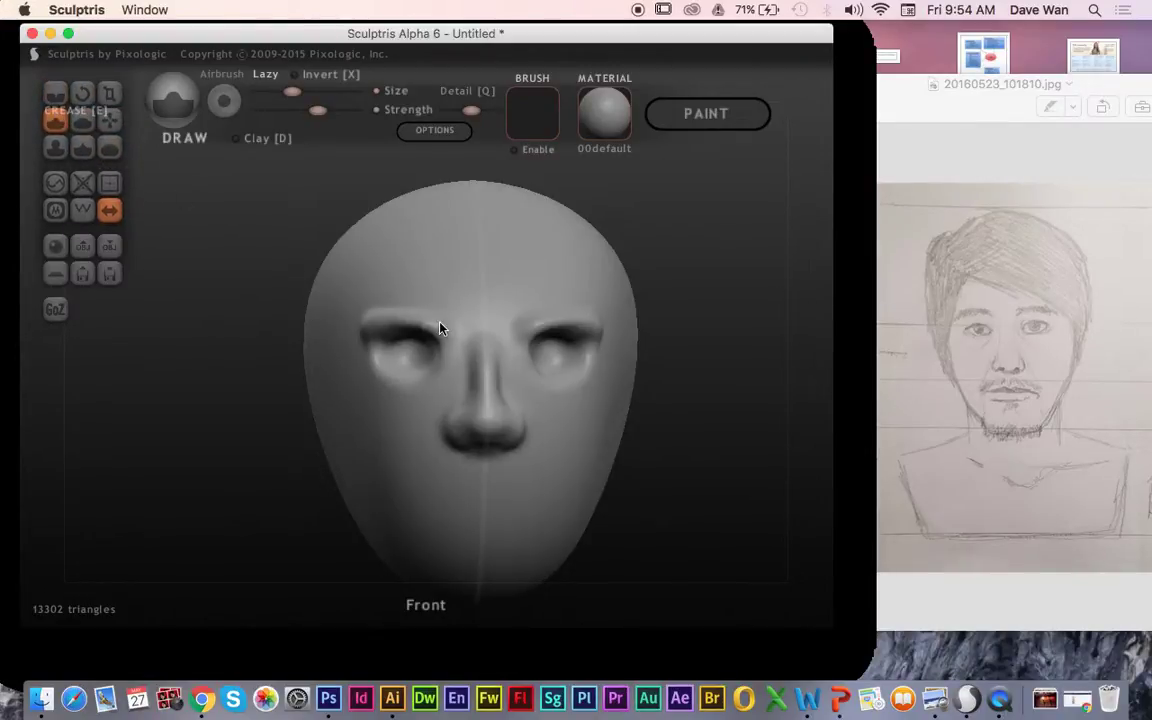
Build up full upper and lower lips beneath the nose with the Draw brush, undoing the first straight mouth stroke
mouse_move(476, 499)
left_mouse_down()
mouse_move(550, 504)
mouse_move(528, 498)
left_mouse_up()
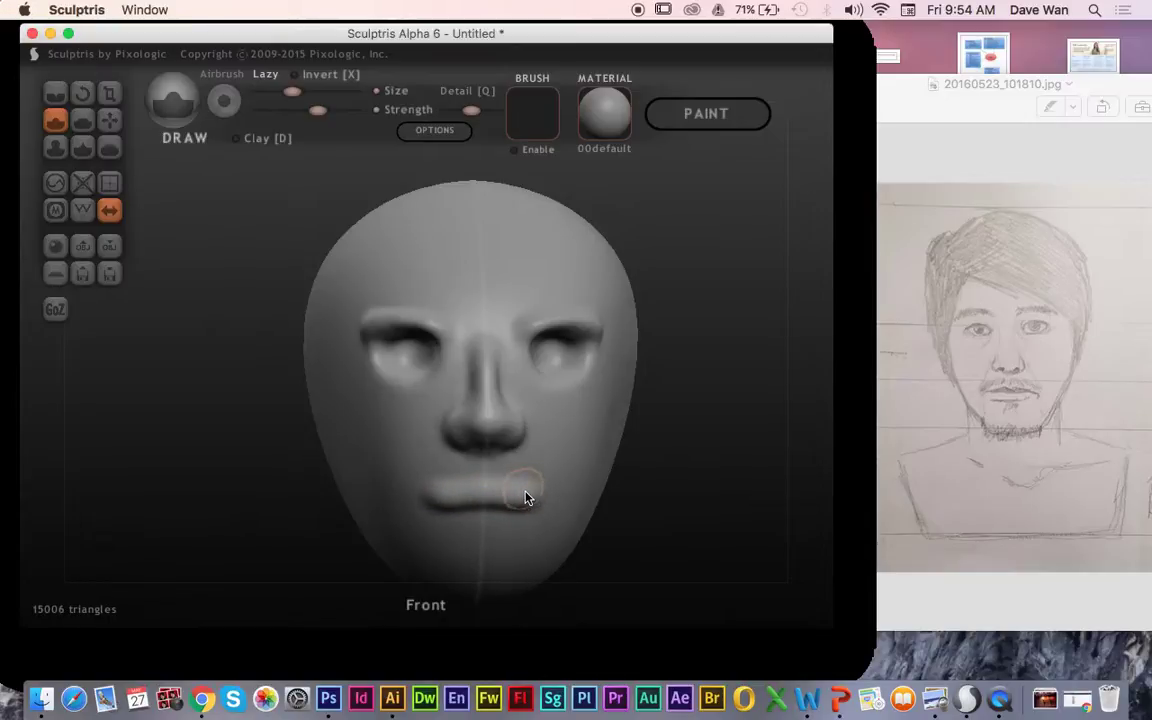
key("super+z")
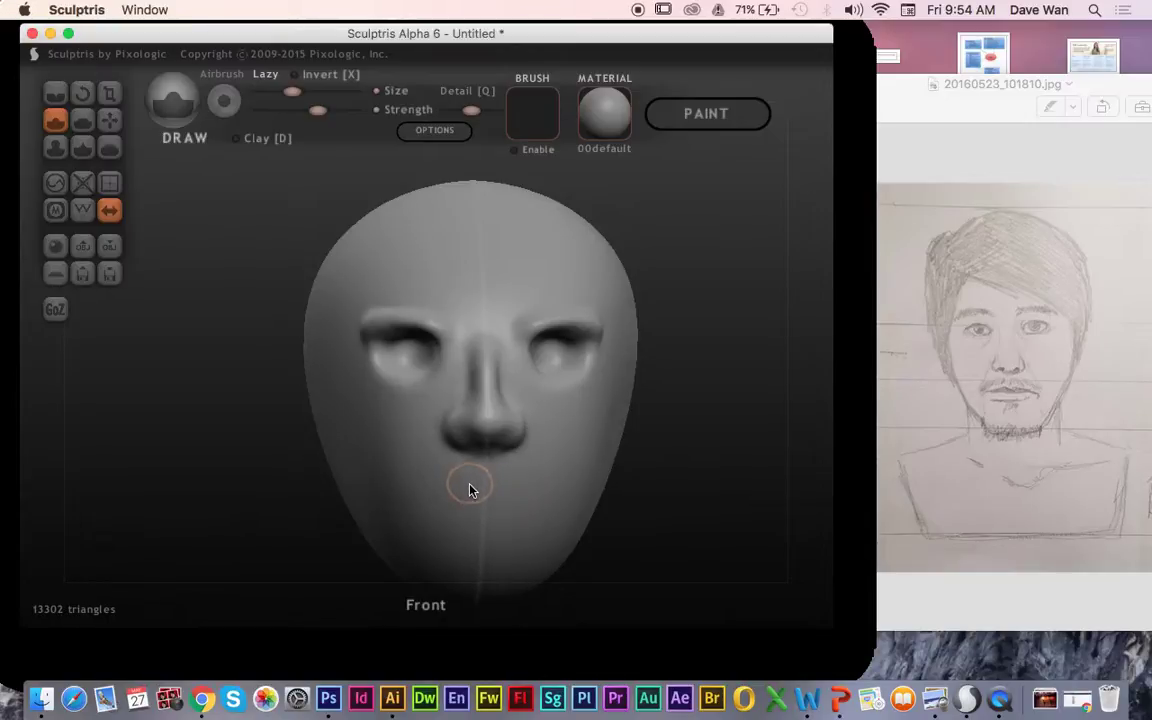
mouse_move(470, 491)
left_mouse_down()
mouse_move(542, 501)
mouse_move(507, 495)
mouse_move(450, 519)
mouse_move(517, 522)
mouse_move(496, 527)
mouse_move(420, 515)
left_mouse_up()
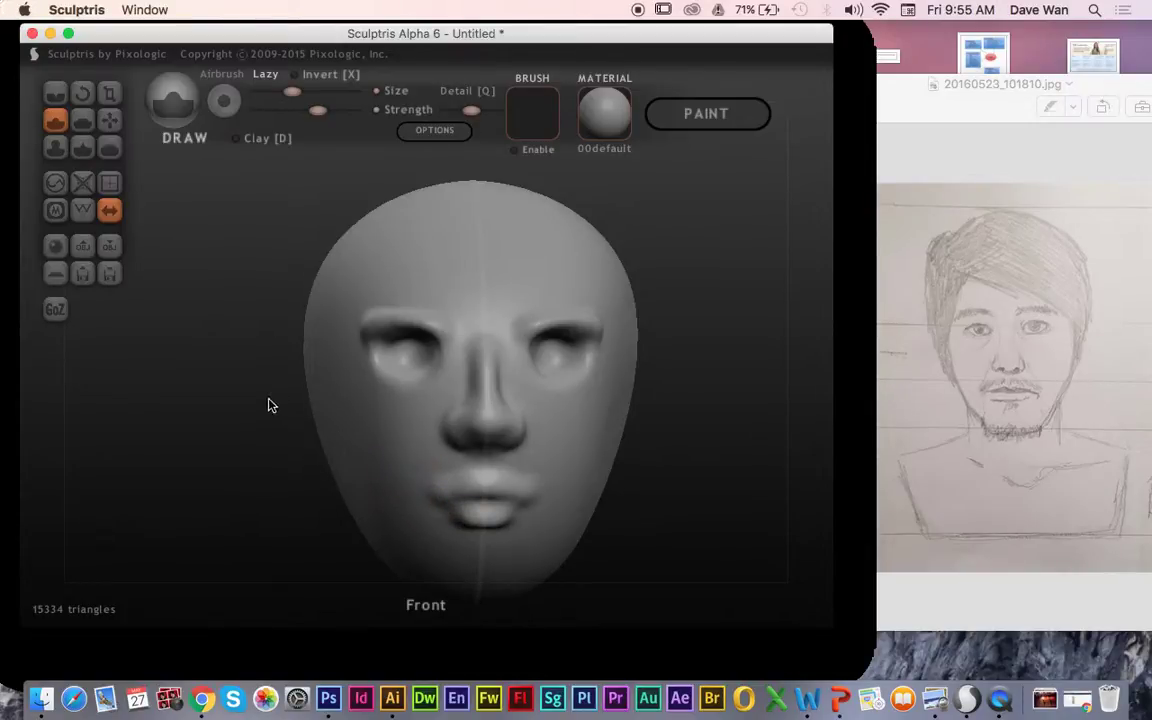
Turn the head to profile and move the reference image so its side-view drawing shows beside the model
mouse_move(302, 369)
left_mouse_down()
mouse_move(257, 373)
mouse_move(257, 388)
mouse_move(398, 385)
left_mouse_up()
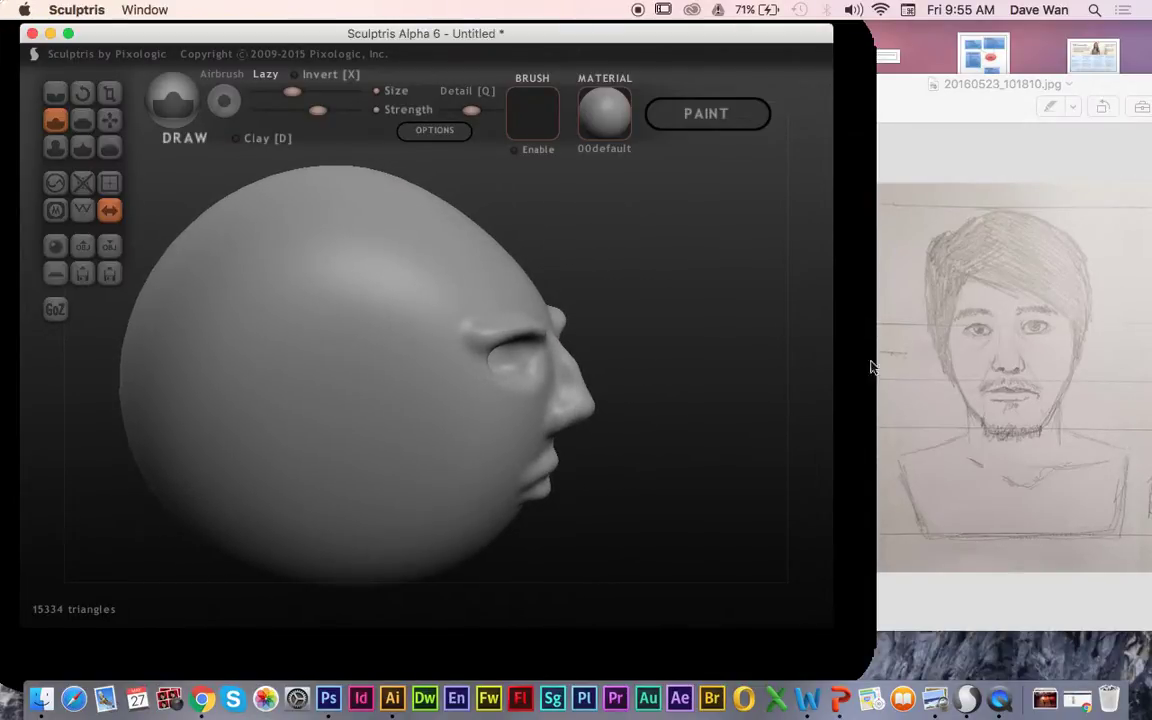
left_click(895, 385)
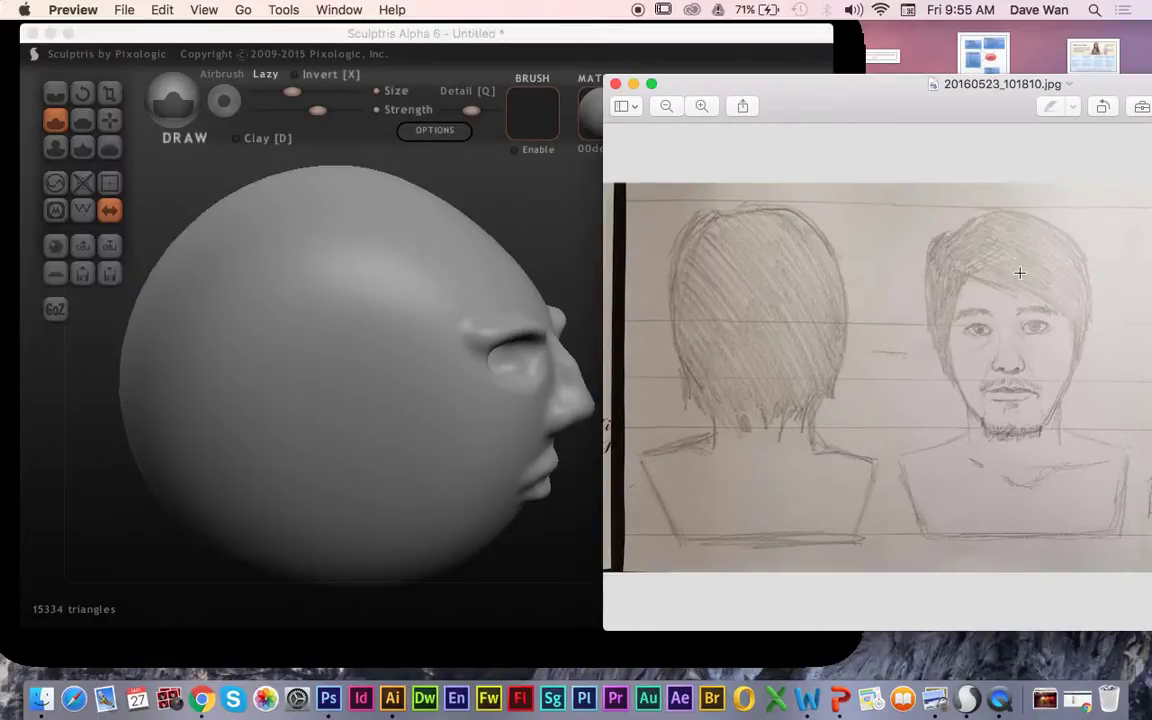
left_click_drag(1025, 288, 864, 272)
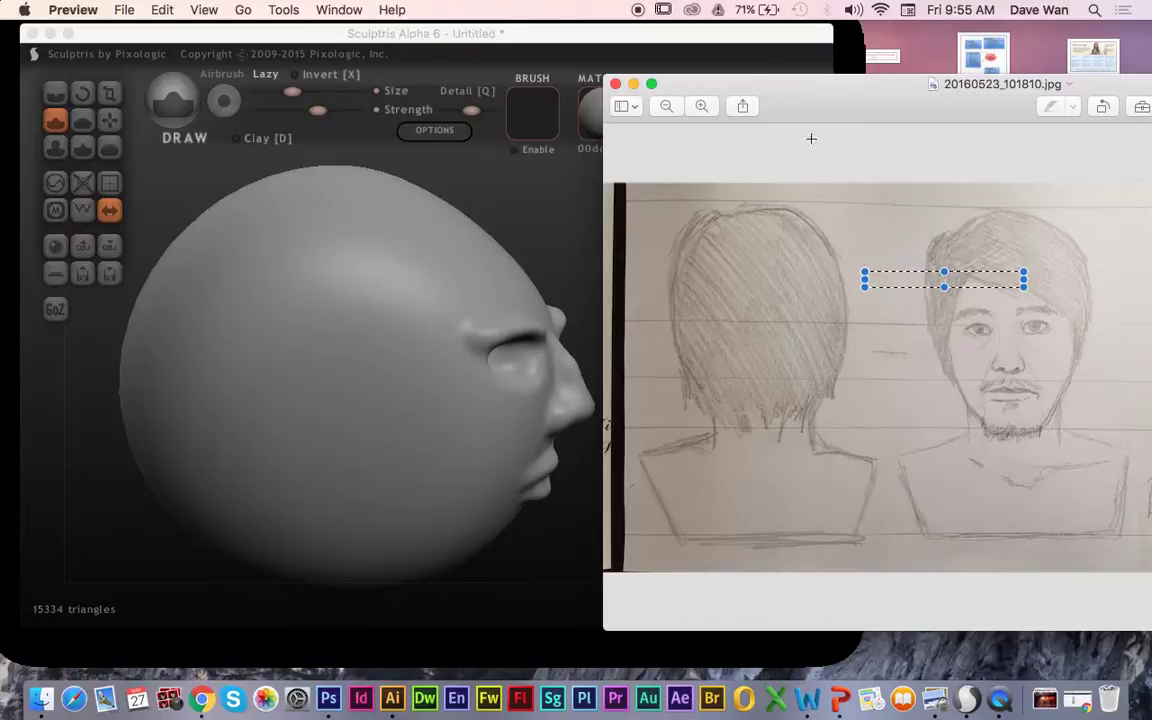
left_click(741, 231)
mouse_move(846, 110)
left_mouse_down()
mouse_move(463, 90)
mouse_move(567, 85)
left_mouse_up()
left_click(500, 37)
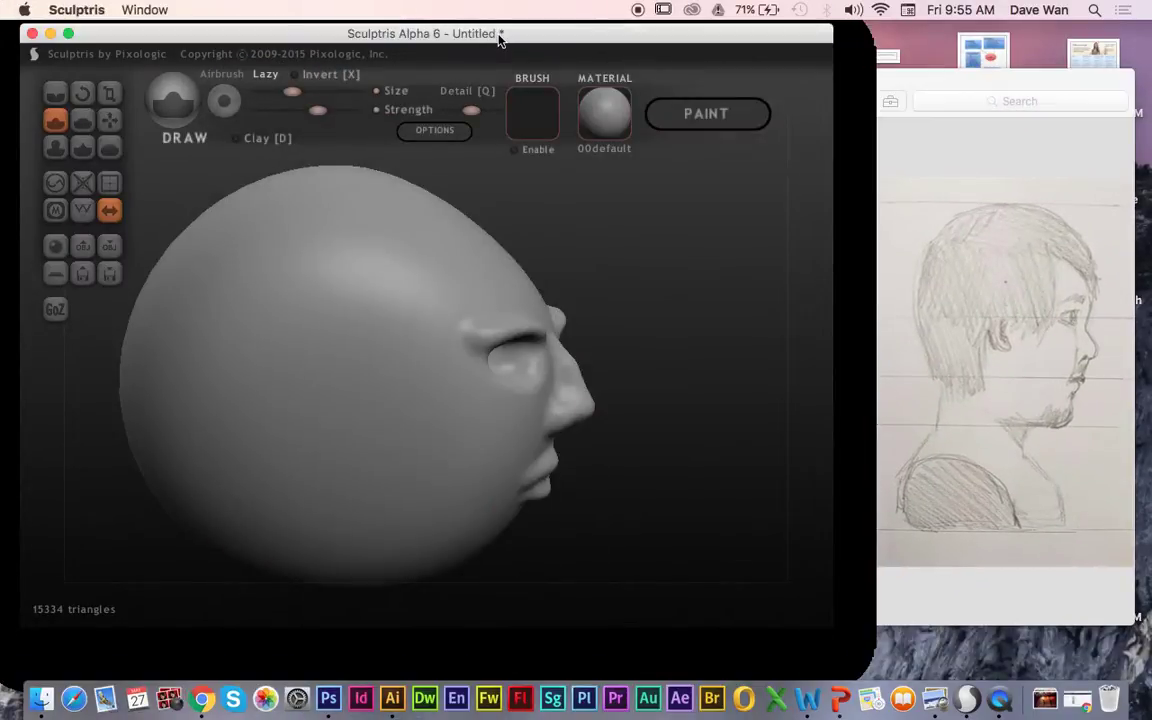
left_click(558, 313)
Pull the forehead and chin forward in profile with a slightly smaller Grab brush to match the side-view drawing
left_click(109, 119)
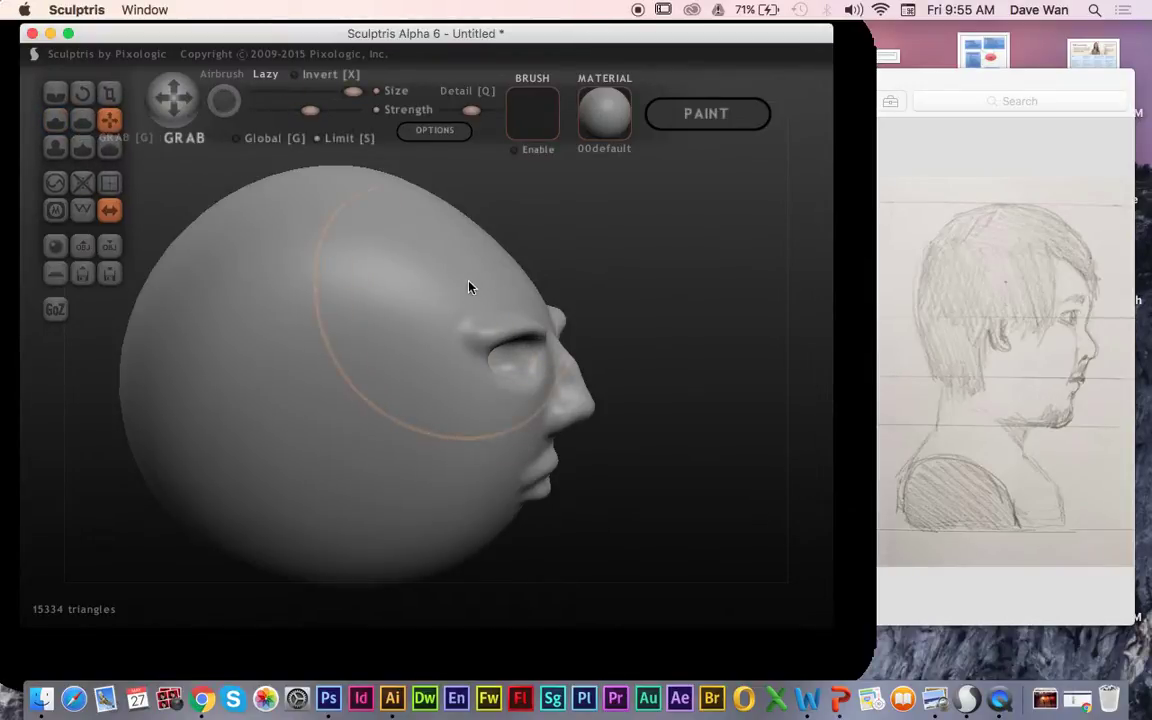
left_click_drag(688, 286, 698, 268)
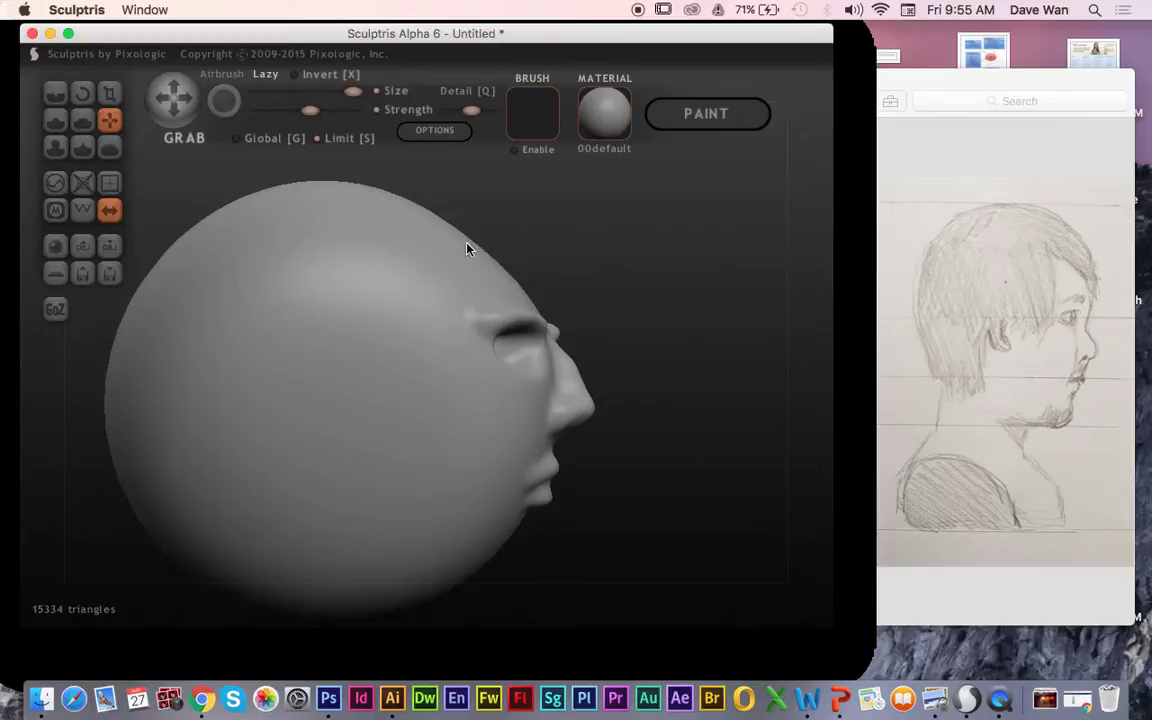
left_click_drag(440, 239, 505, 233)
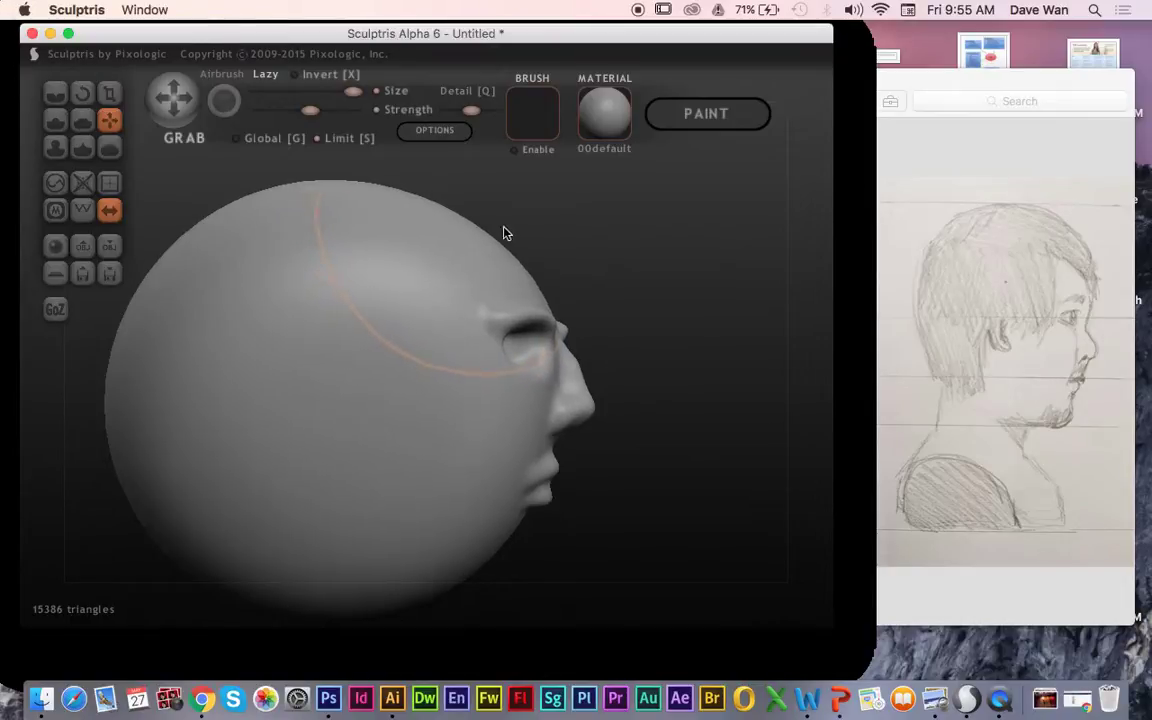
key("super+z")
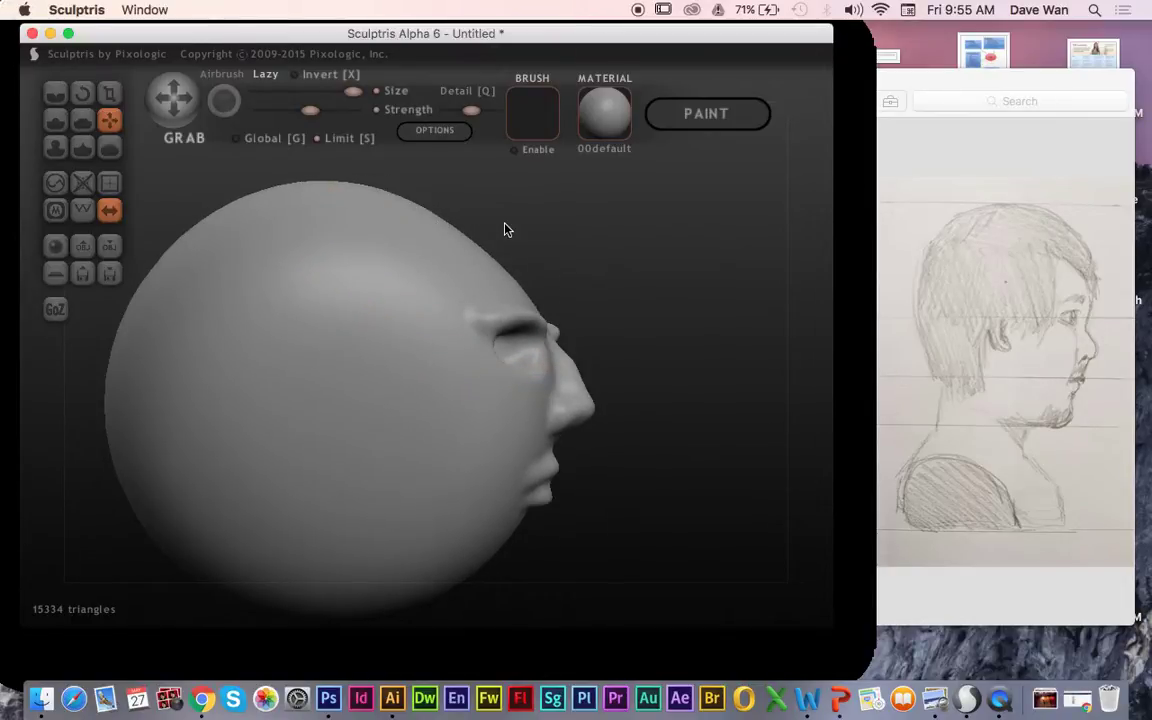
key("space")
left_click_drag(484, 162, 484, 193)
mouse_move(432, 248)
left_mouse_down()
mouse_move(535, 213)
mouse_move(499, 218)
mouse_move(533, 258)
left_mouse_up()
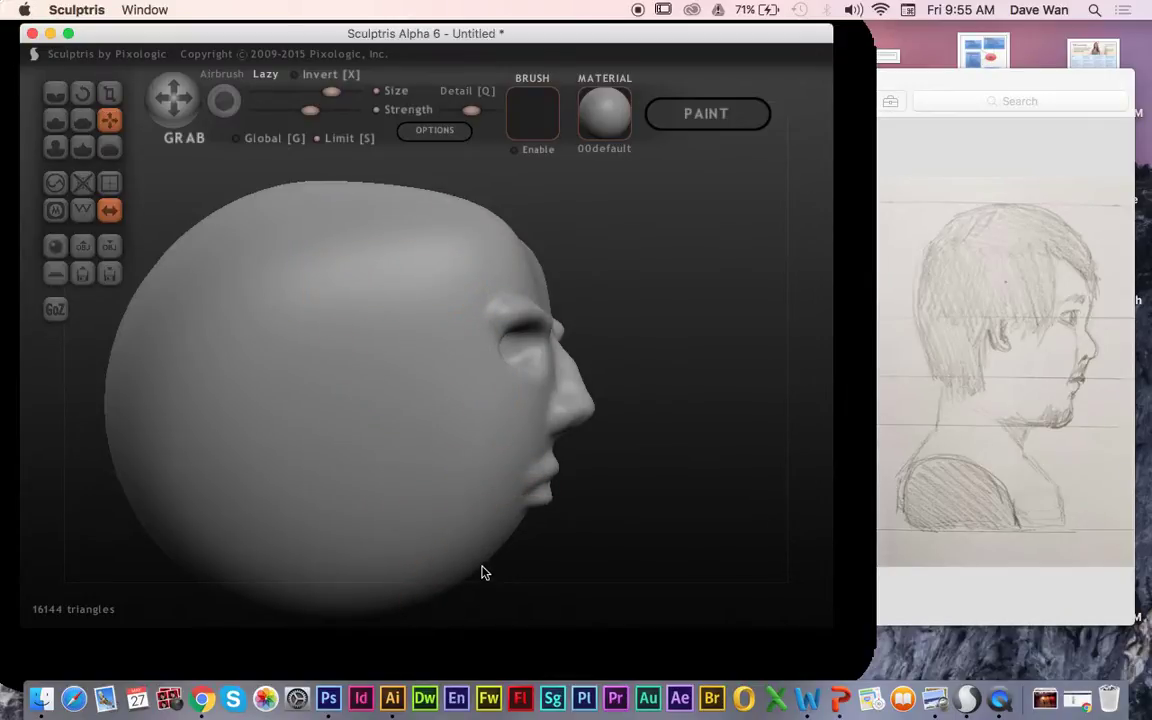
mouse_move(483, 571)
left_mouse_down()
mouse_move(540, 586)
mouse_move(528, 582)
left_mouse_up()
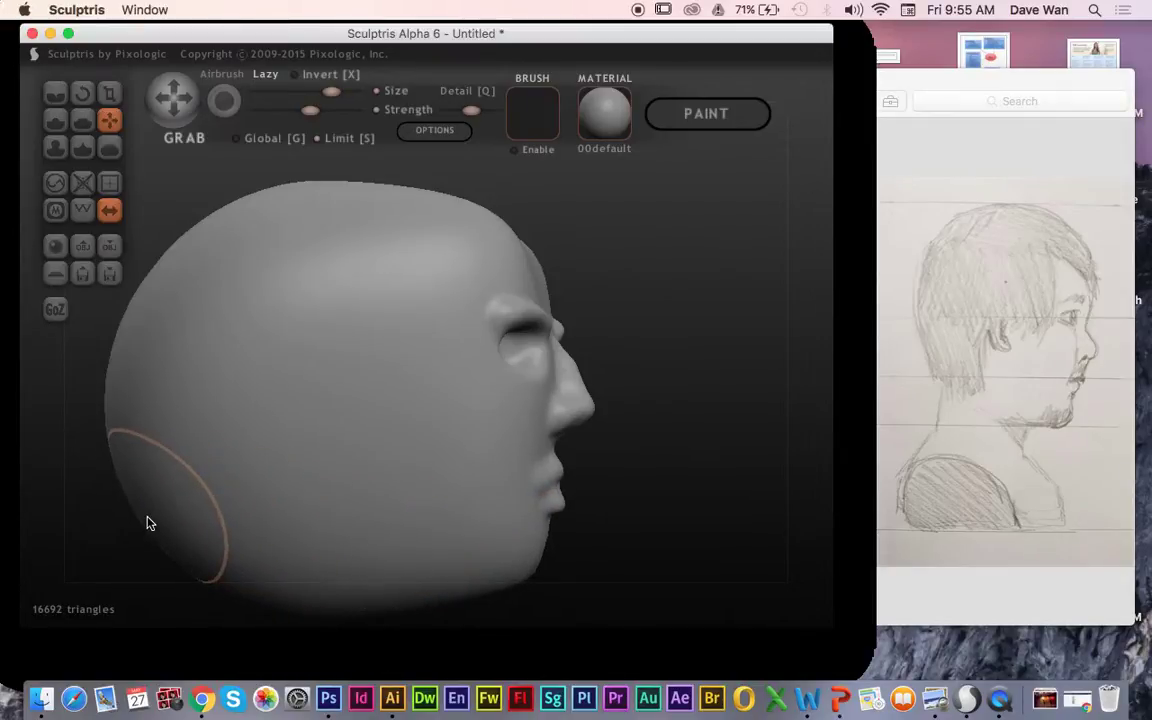
Push the back of the head and the nape inward with a slightly larger Grab brush to flatten the skull's profile
key("space")
left_click_drag(167, 427, 171, 420)
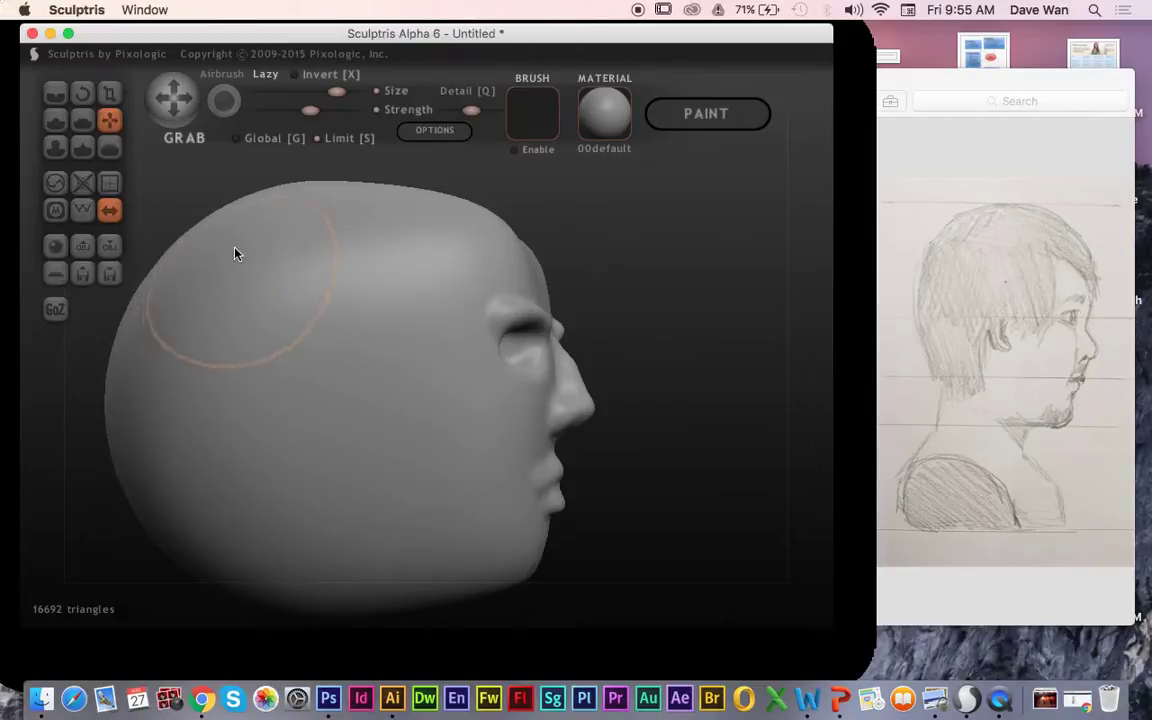
mouse_move(113, 376)
left_mouse_down()
mouse_move(231, 378)
mouse_move(113, 375)
mouse_move(177, 375)
mouse_move(162, 427)
left_mouse_up()
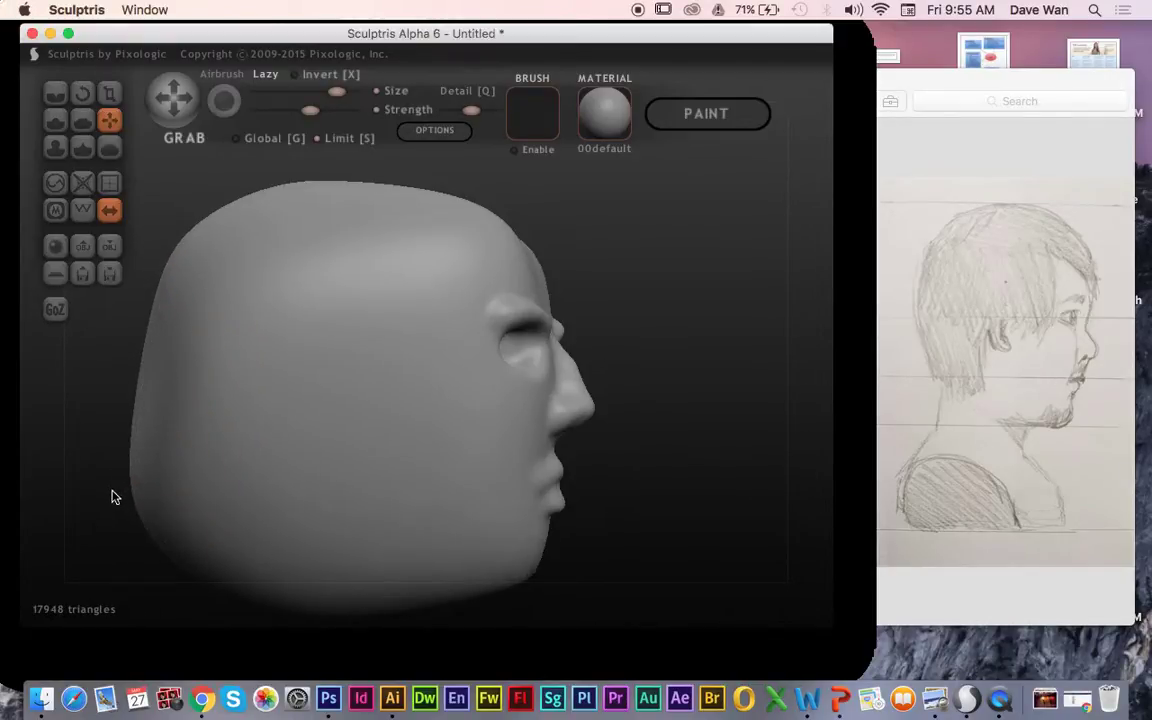
left_click_drag(139, 512, 224, 506)
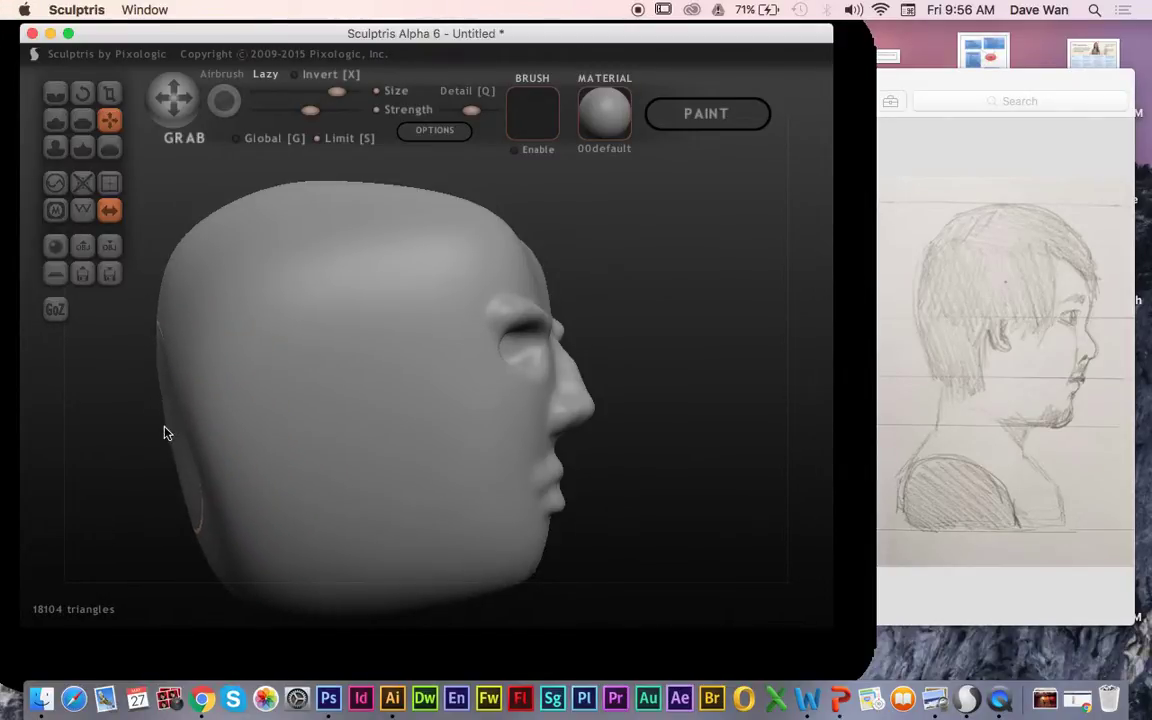
Turn the head to the front and arrange the windows so the front-view drawing shows beside the model
mouse_move(130, 432)
left_mouse_down()
mouse_move(326, 423)
mouse_move(313, 416)
mouse_move(319, 460)
mouse_move(308, 474)
mouse_move(149, 458)
mouse_move(134, 432)
mouse_move(3, 430)
mouse_move(424, 442)
mouse_move(420, 477)
mouse_move(428, 467)
left_mouse_up()
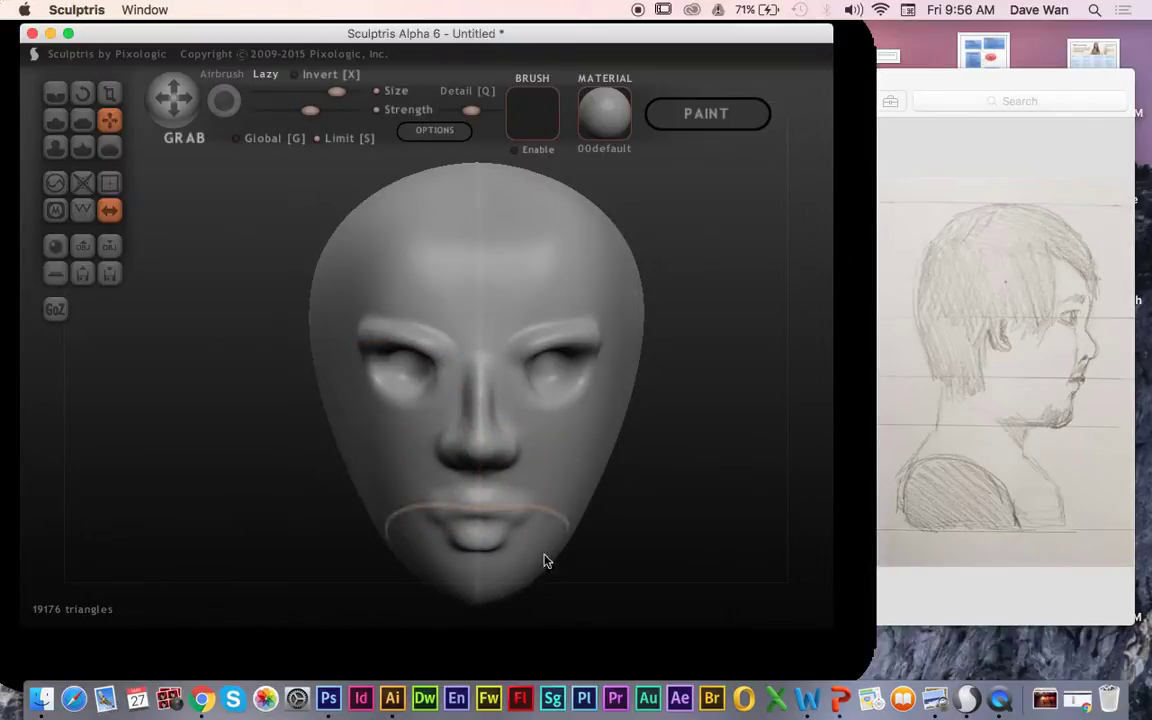
left_click(967, 90)
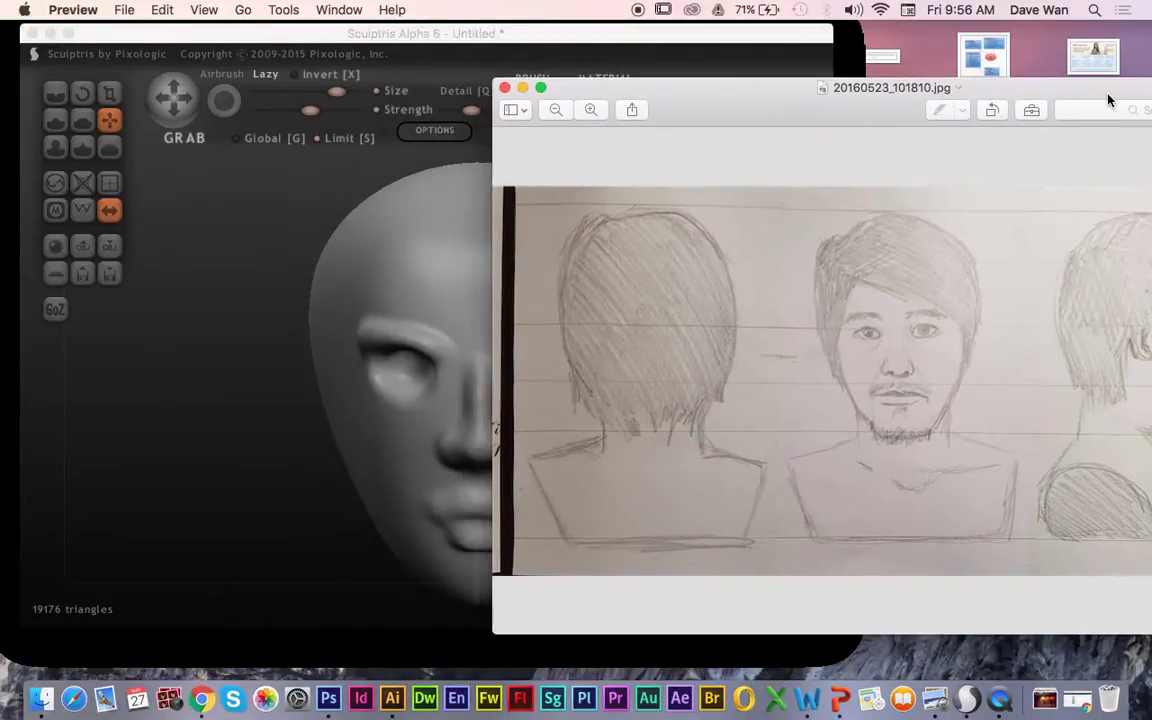
left_click(661, 45)
left_click_drag(661, 45, 545, 31)
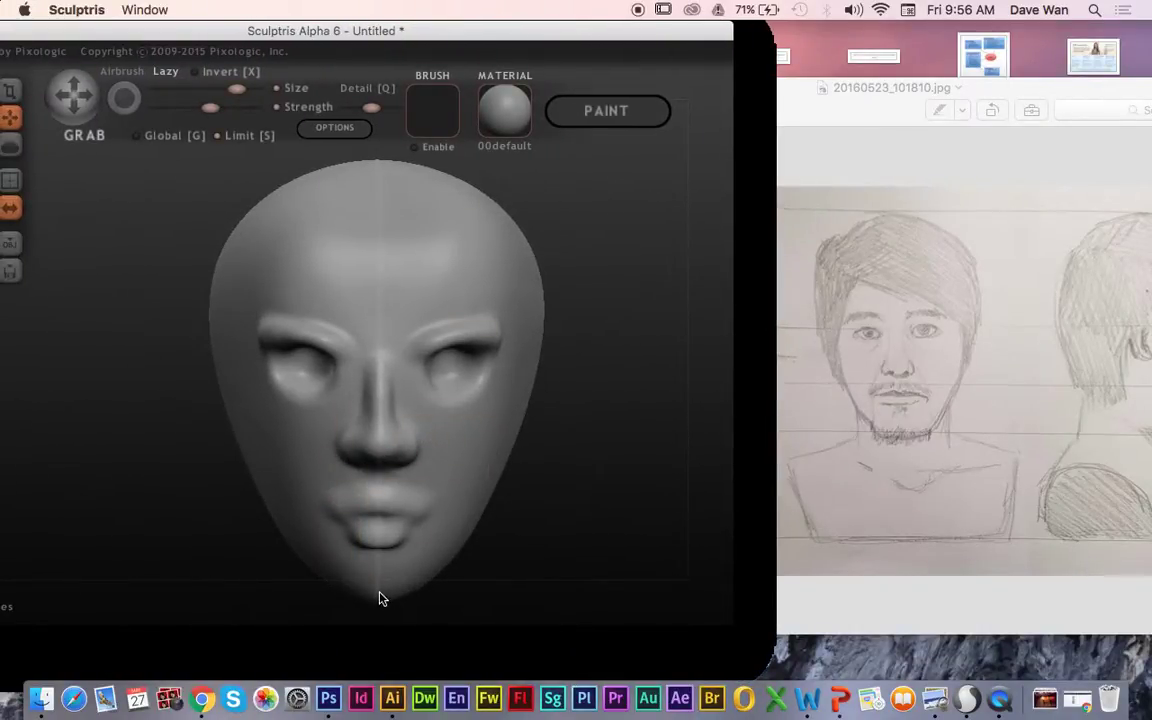
Widen and square off the pointed chin and lower jaw with a smaller Grab brush
left_click_drag(150, 494, 173, 408, "alt")
scroll(173, 408, "up", 2)
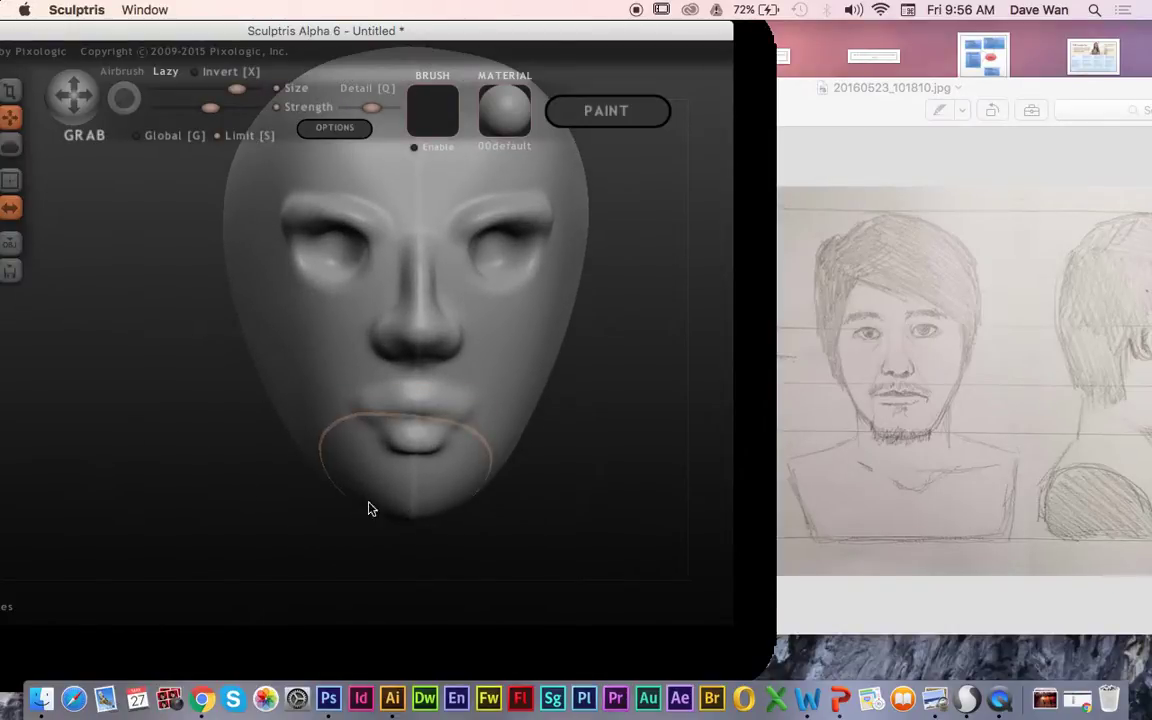
key("space")
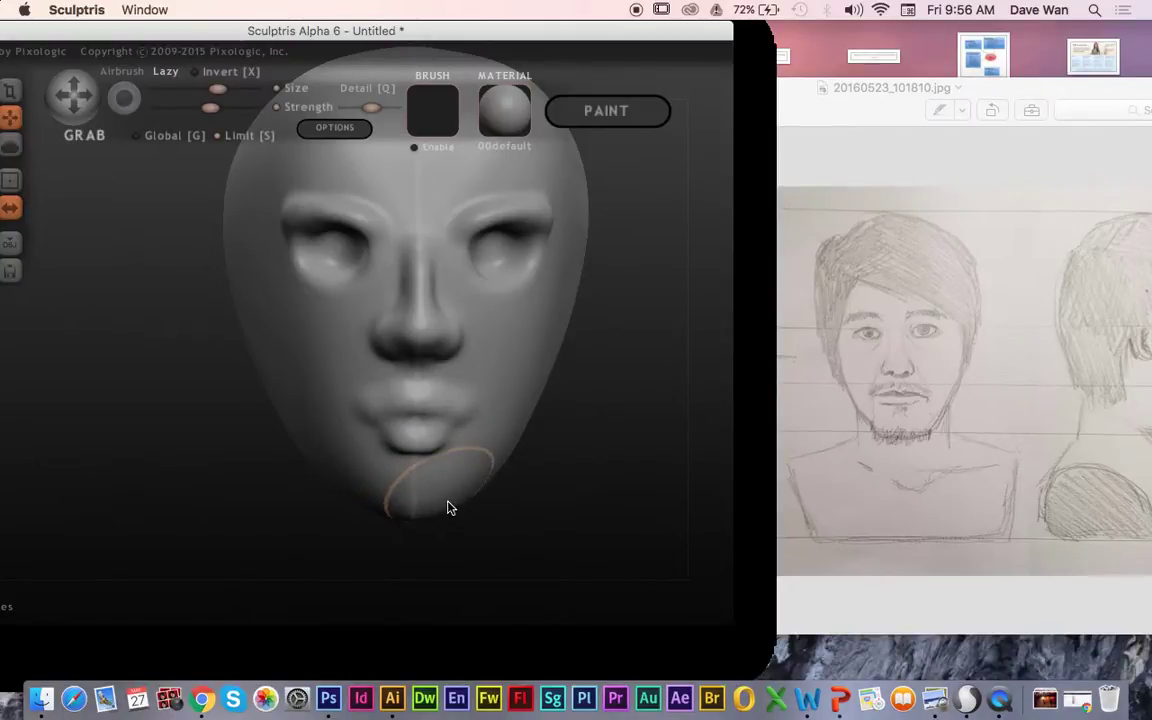
left_click_drag(455, 512, 474, 538)
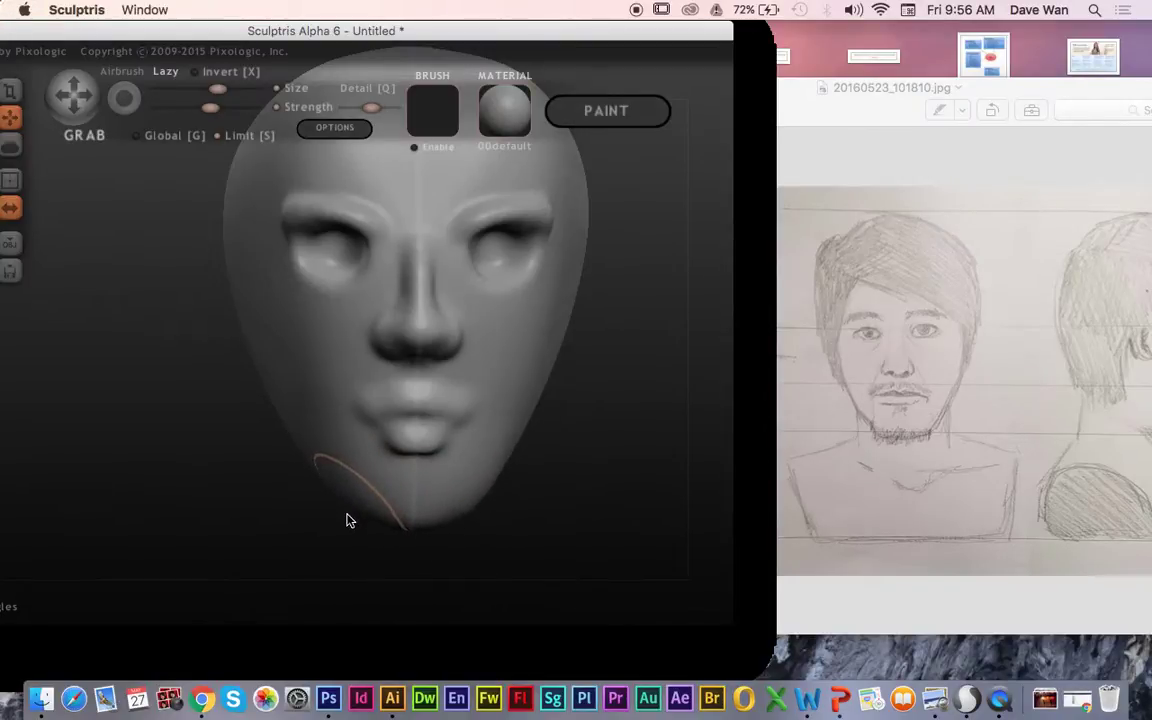
left_click_drag(239, 478, 251, 477)
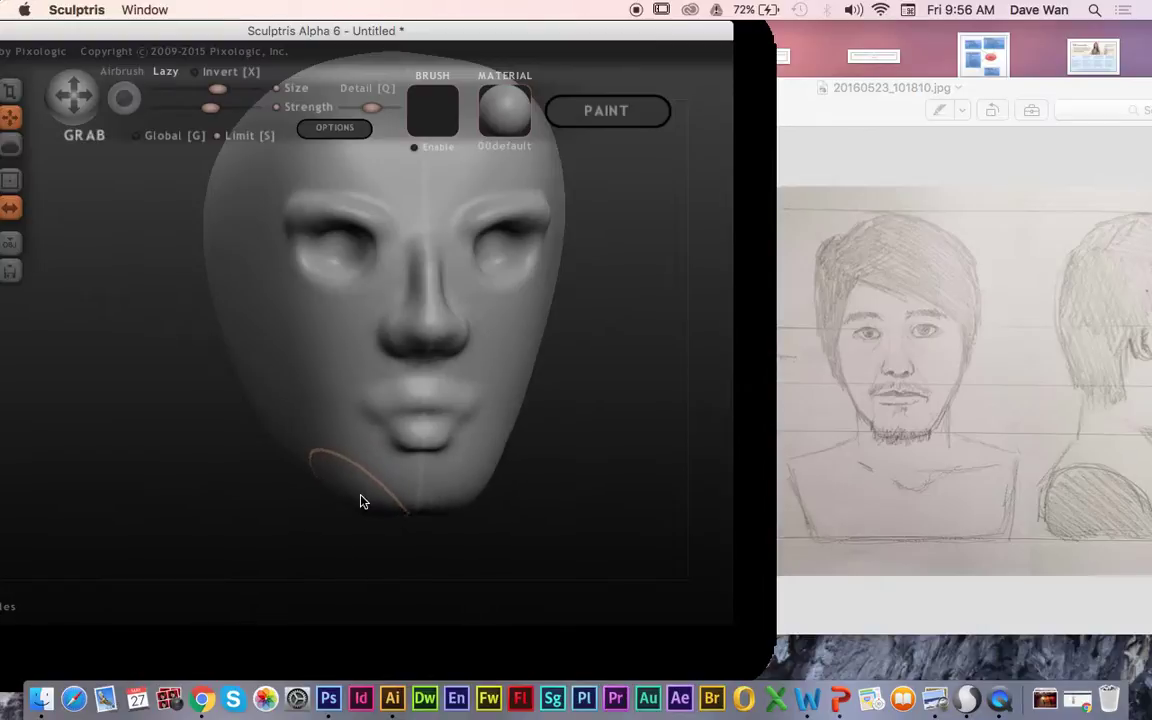
mouse_move(251, 492)
left_mouse_down()
mouse_move(219, 512)
mouse_move(244, 509)
mouse_move(256, 481)
left_mouse_up()
scroll(253, 476, "down", 5)
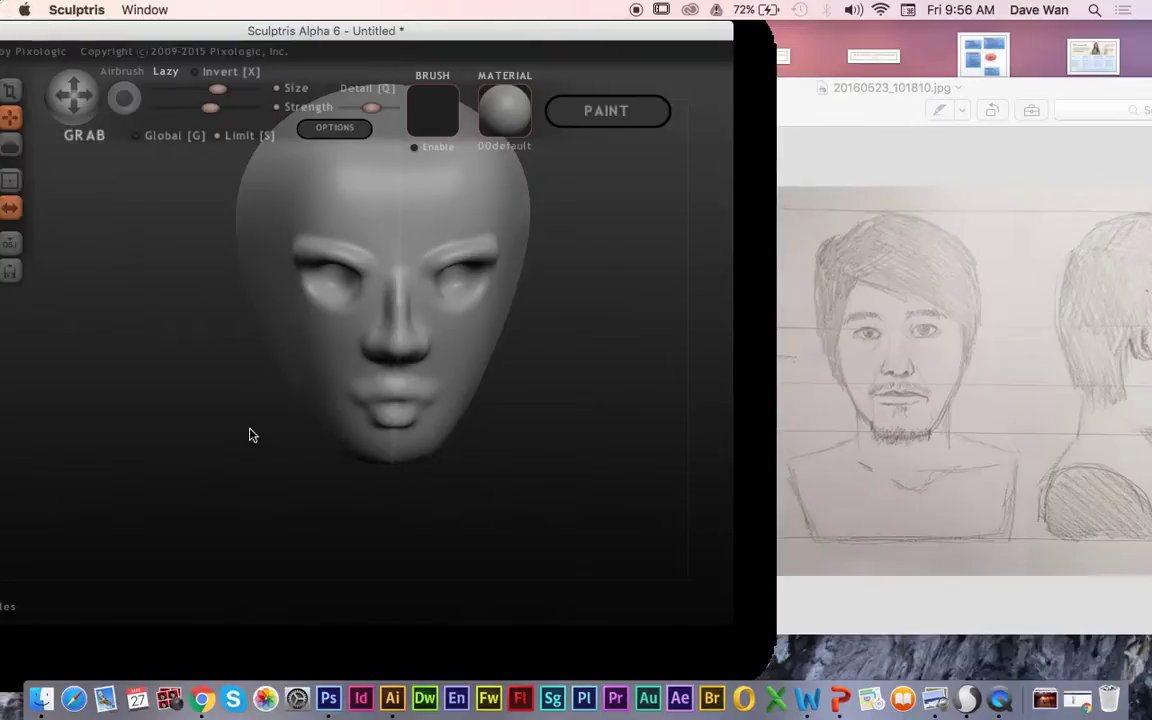
Enlarge the Grab brush and push the sides of the head inward to narrow the skull at the temples
mouse_move(171, 377)
left_mouse_down()
mouse_move(170, 447)
mouse_move(168, 362)
left_mouse_up()
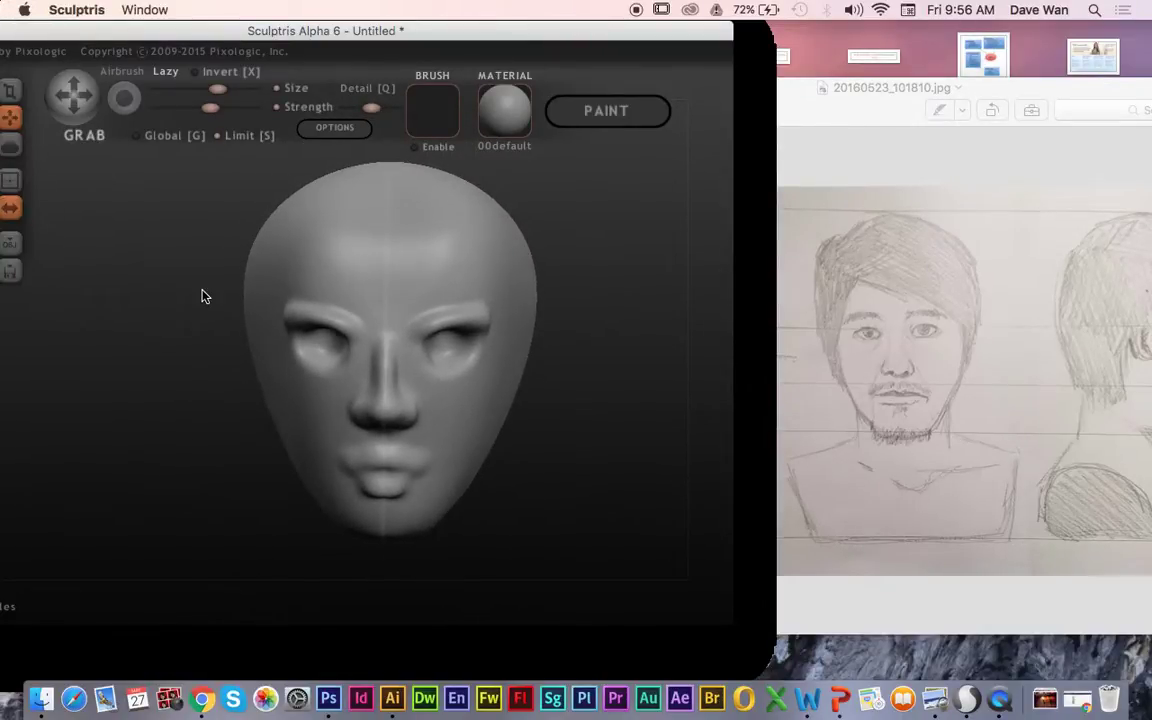
key("space")
left_click_drag(268, 211, 281, 193)
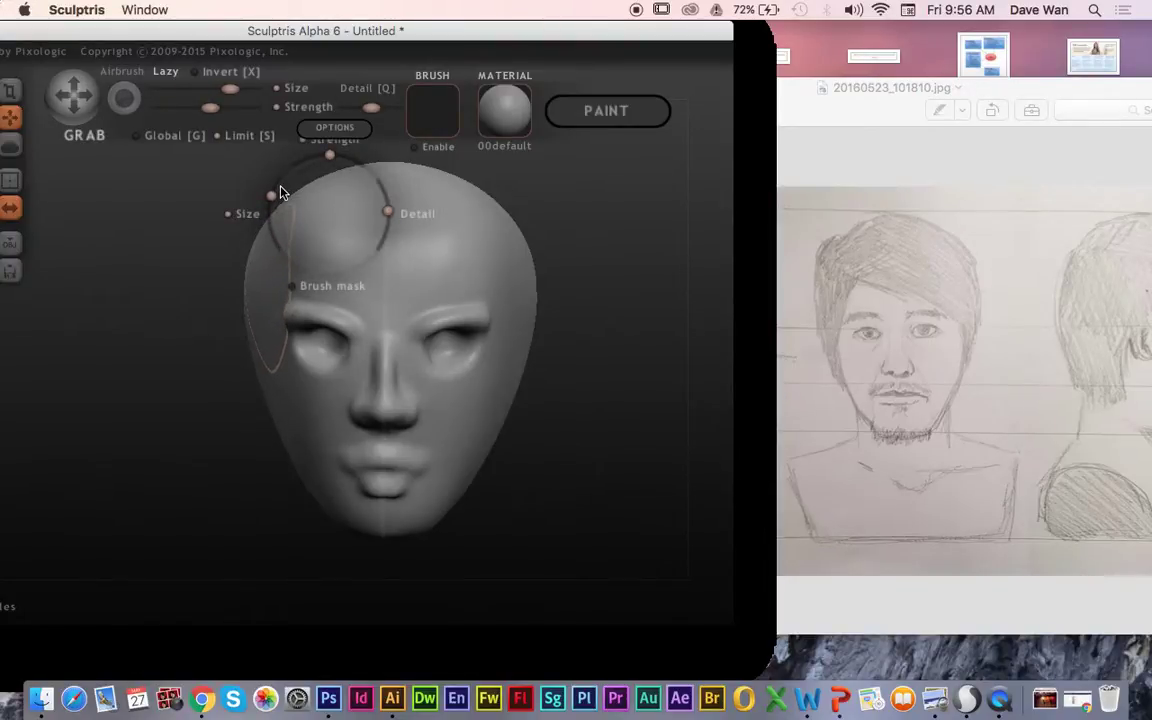
left_click_drag(248, 318, 271, 323)
left_click_drag(141, 339, 142, 339)
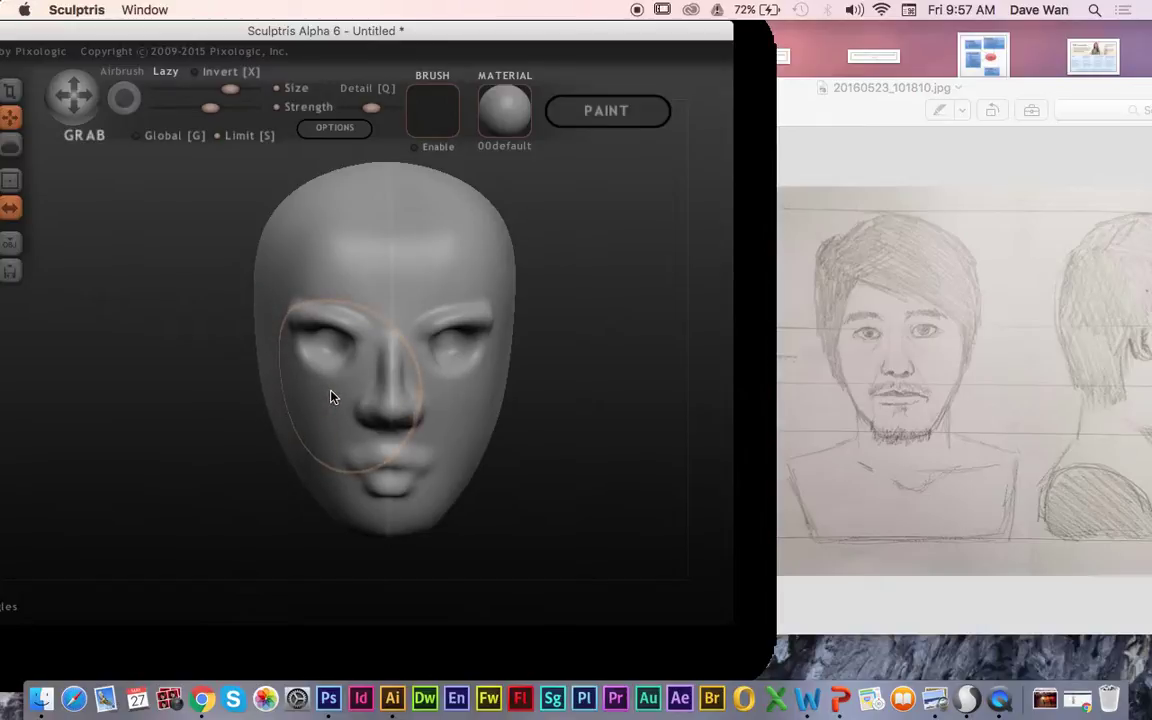
Reduce the Grab brush and push the upper cheeks up and the outer brows down to narrow the eyes
key("space")
mouse_move(348, 308)
left_mouse_down()
mouse_move(314, 326)
mouse_move(304, 315)
left_mouse_up()
mouse_move(319, 394)
left_mouse_down()
mouse_move(326, 373)
mouse_move(327, 389)
left_mouse_up()
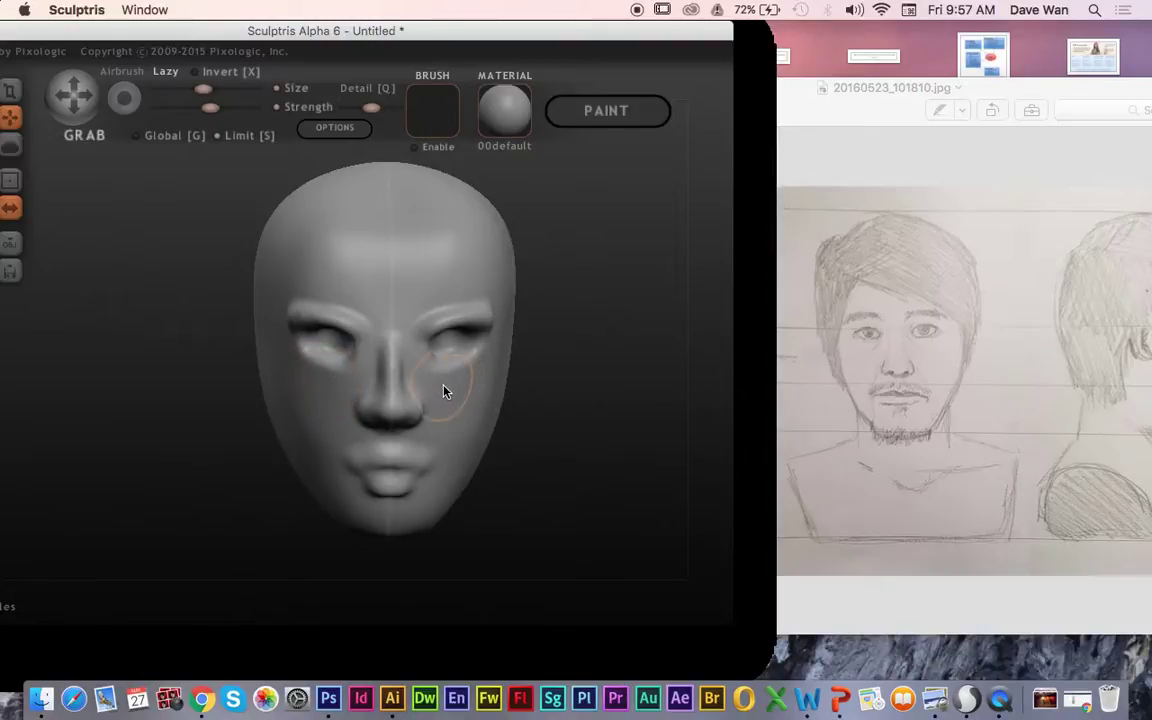
left_click_drag(453, 380, 456, 373)
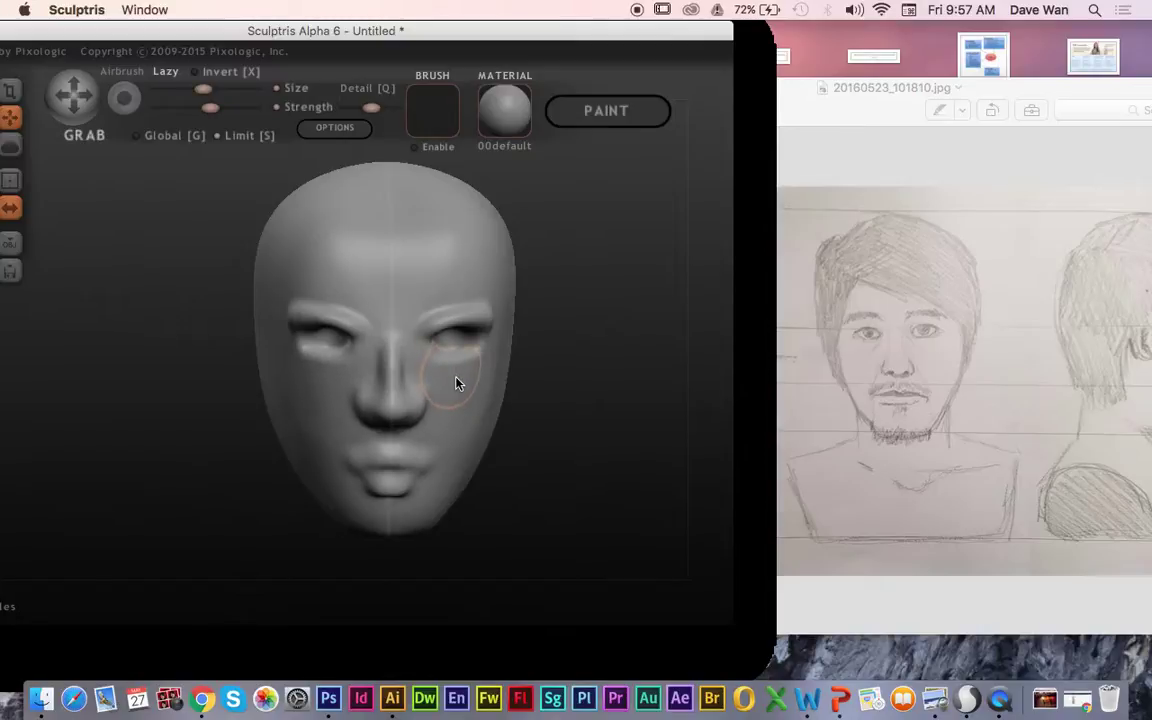
left_click_drag(478, 298, 479, 307)
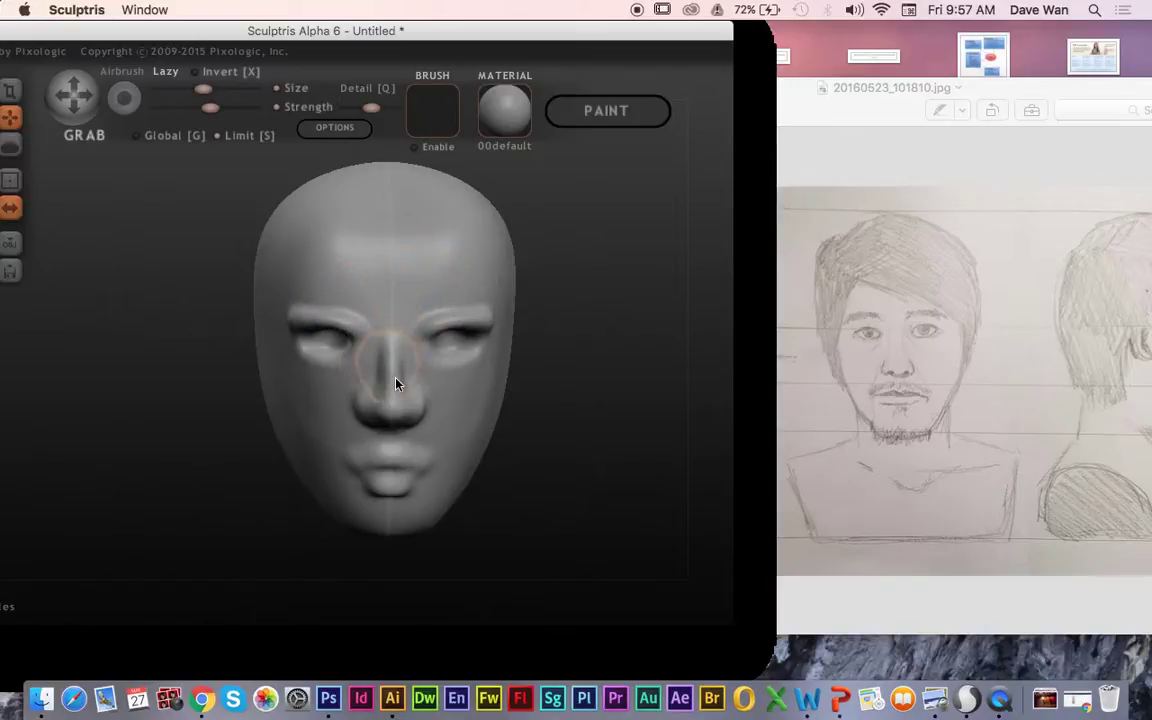
Turn the head to profile and bring the reference image's side-view drawing into sight for comparison
left_click_drag(190, 386, 301, 386)
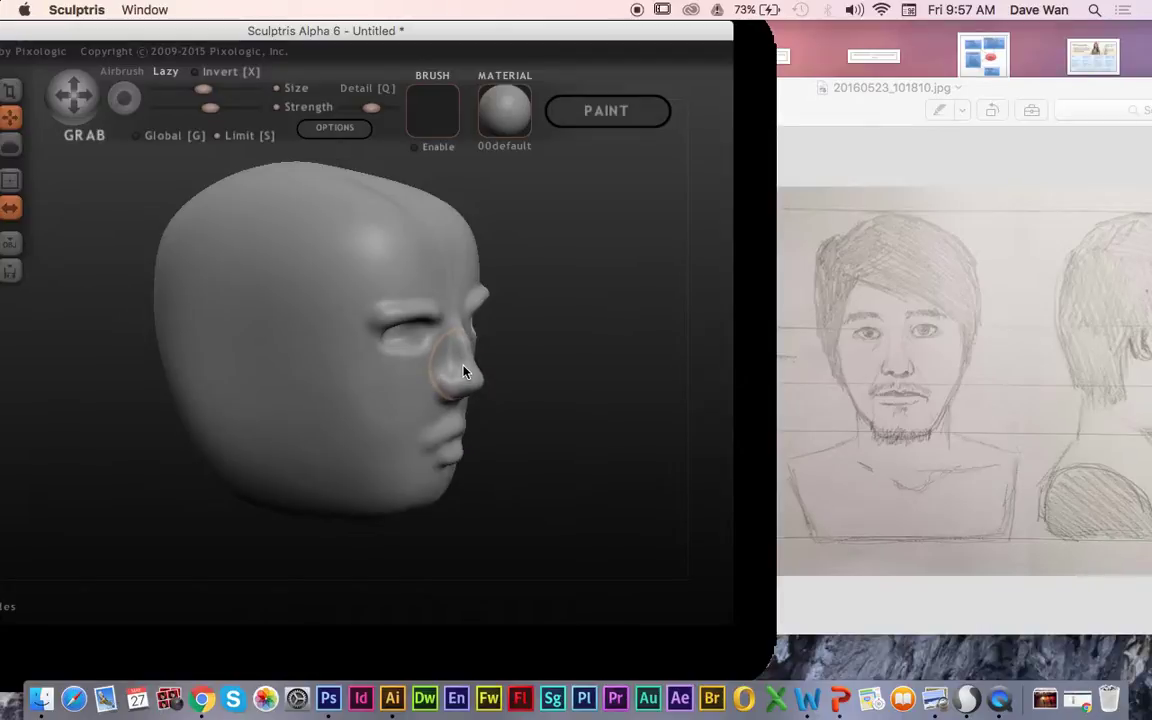
left_click_drag(465, 372, 537, 437)
mouse_move(598, 446)
left_mouse_down()
mouse_move(514, 445)
mouse_move(712, 455)
mouse_move(625, 453)
mouse_move(660, 442)
left_mouse_up()
left_click_drag(836, 76, 616, 63)
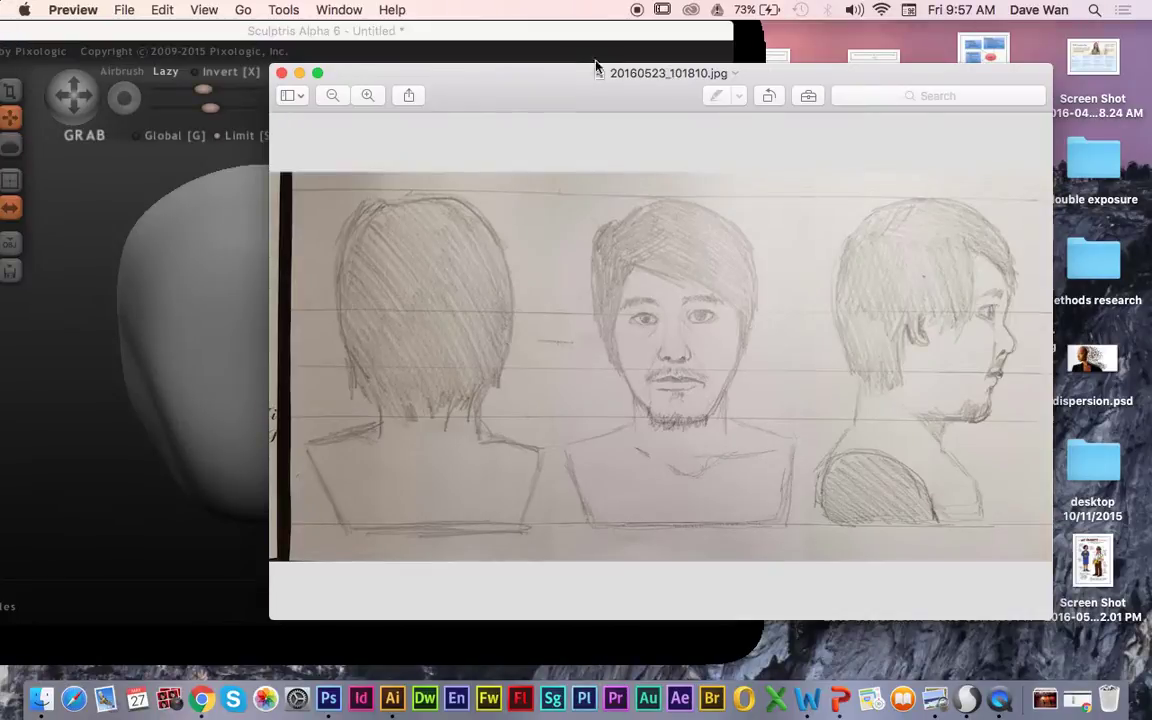
Return the head to the front view and reposition the reference image to compare the face with the front drawing
left_click(510, 42)
mouse_move(612, 309)
left_mouse_down()
mouse_move(470, 320)
mouse_move(496, 311)
left_mouse_up()
left_click(817, 240)
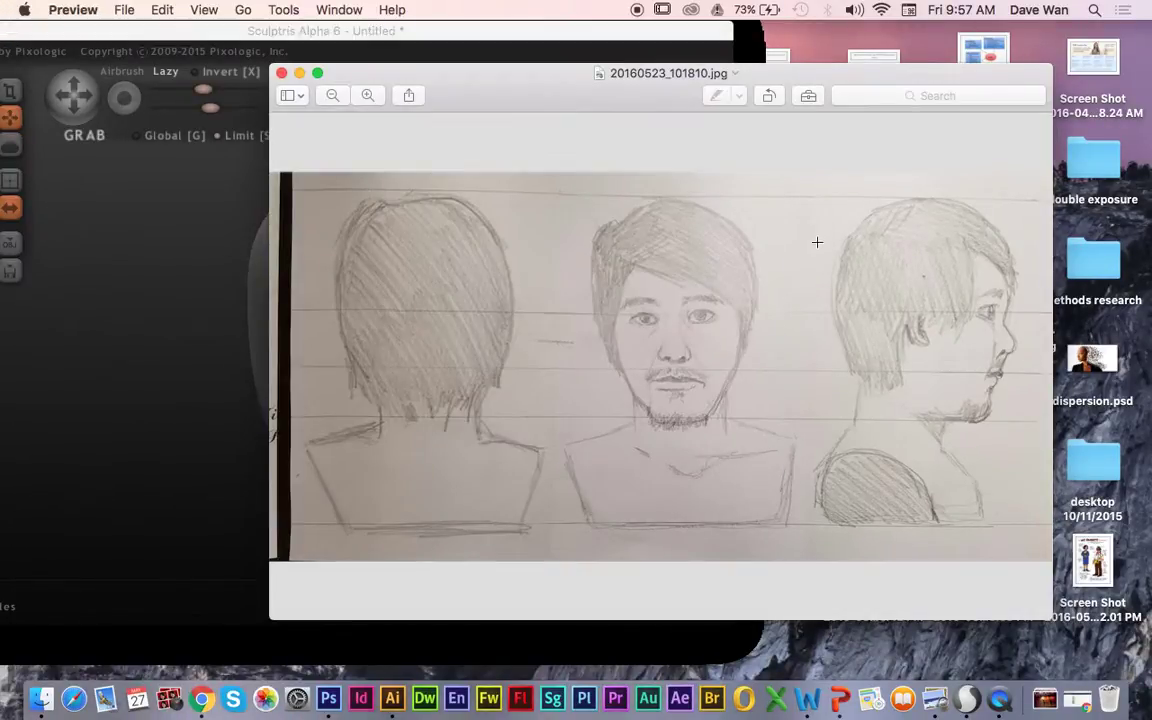
mouse_move(551, 93)
left_mouse_down()
mouse_move(799, 97)
mouse_move(765, 97)
left_mouse_up()
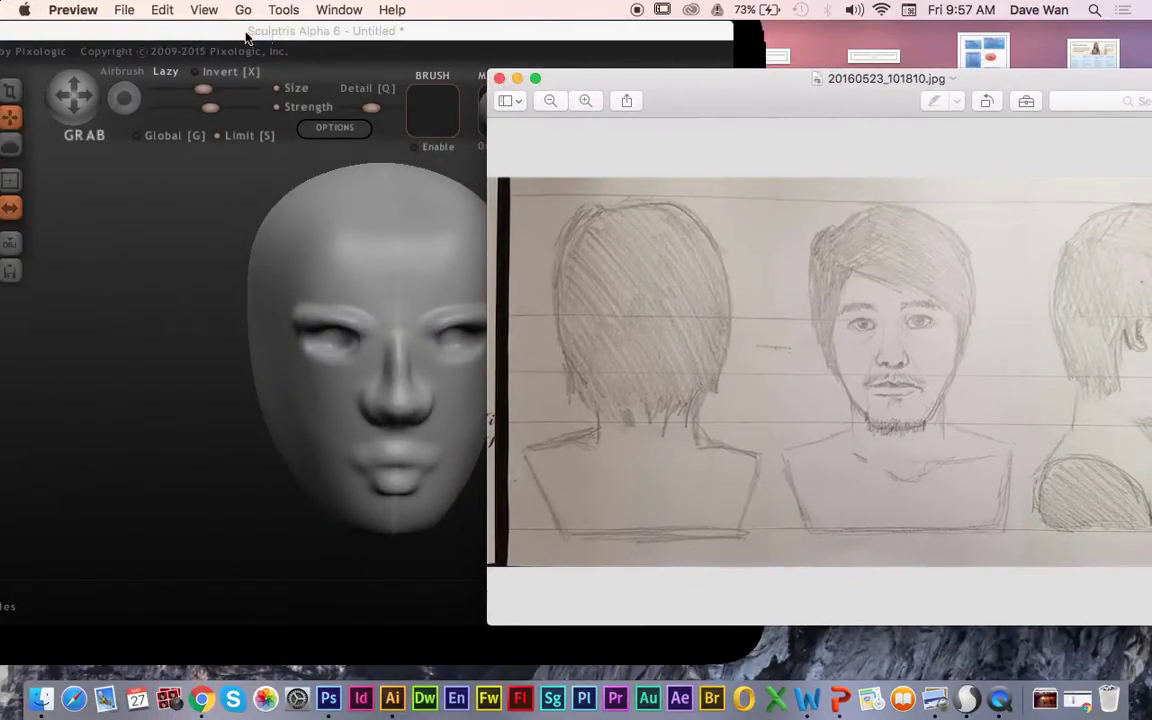